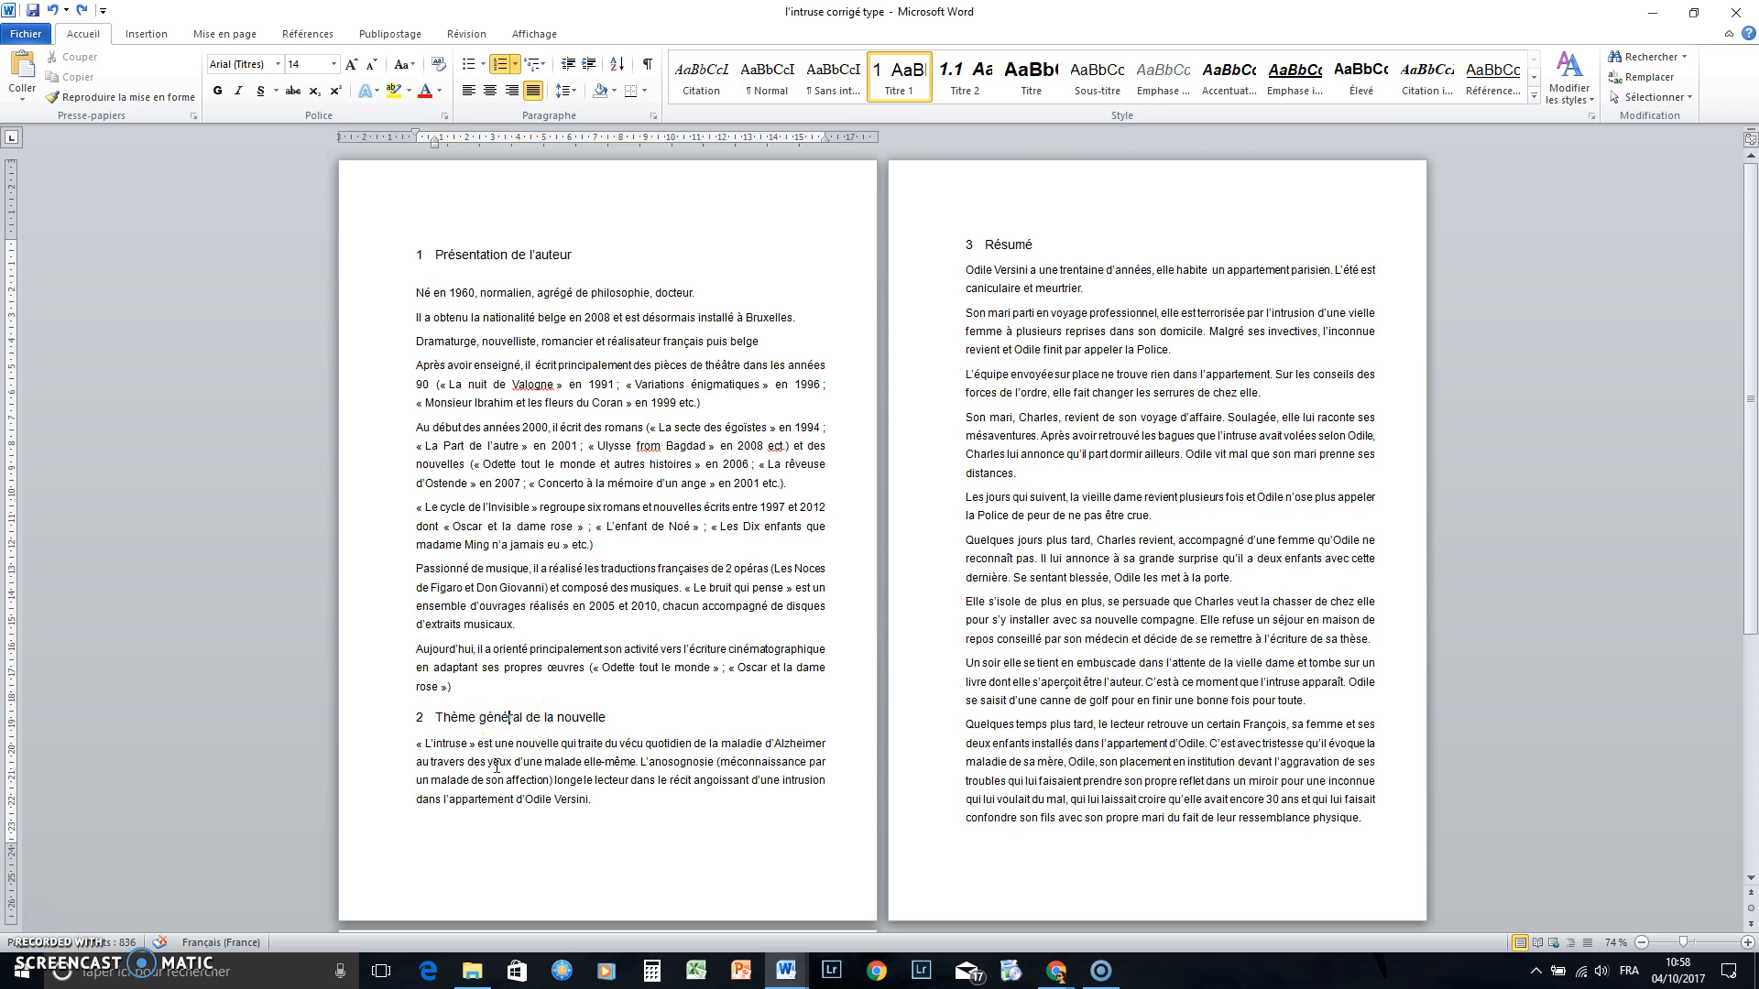
Insert two page breaks before the Présentation de l'auteur heading
click(482, 787)
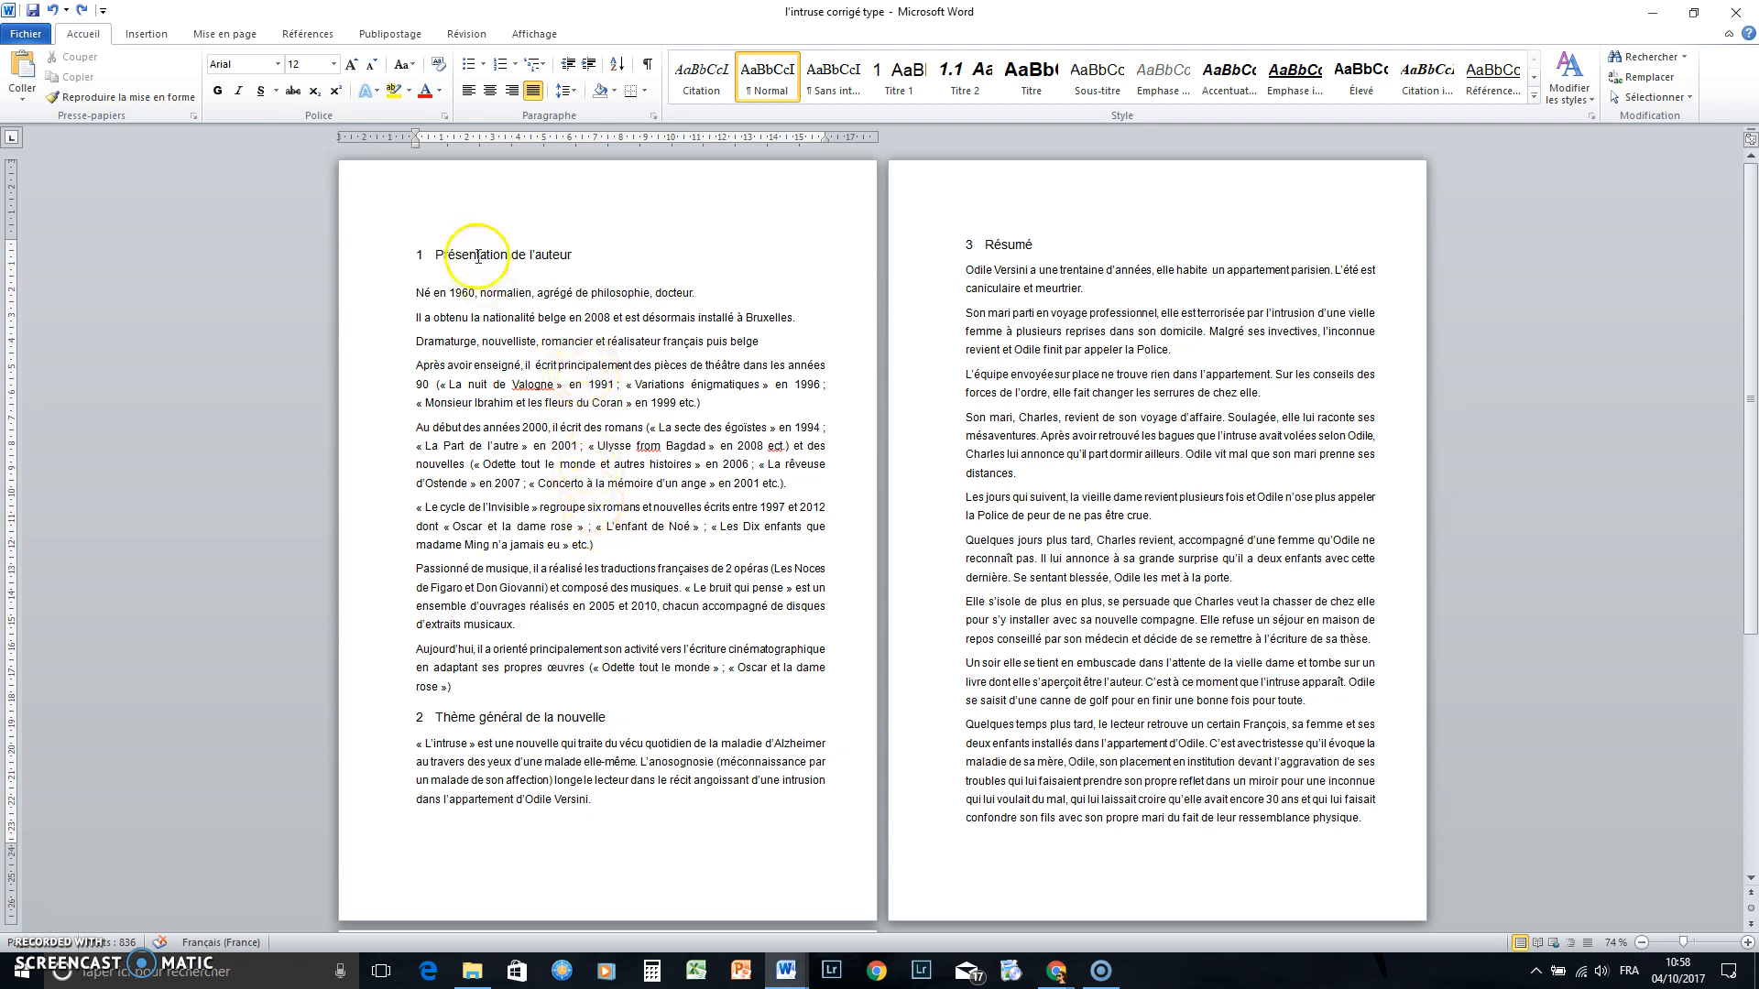
click(436, 259)
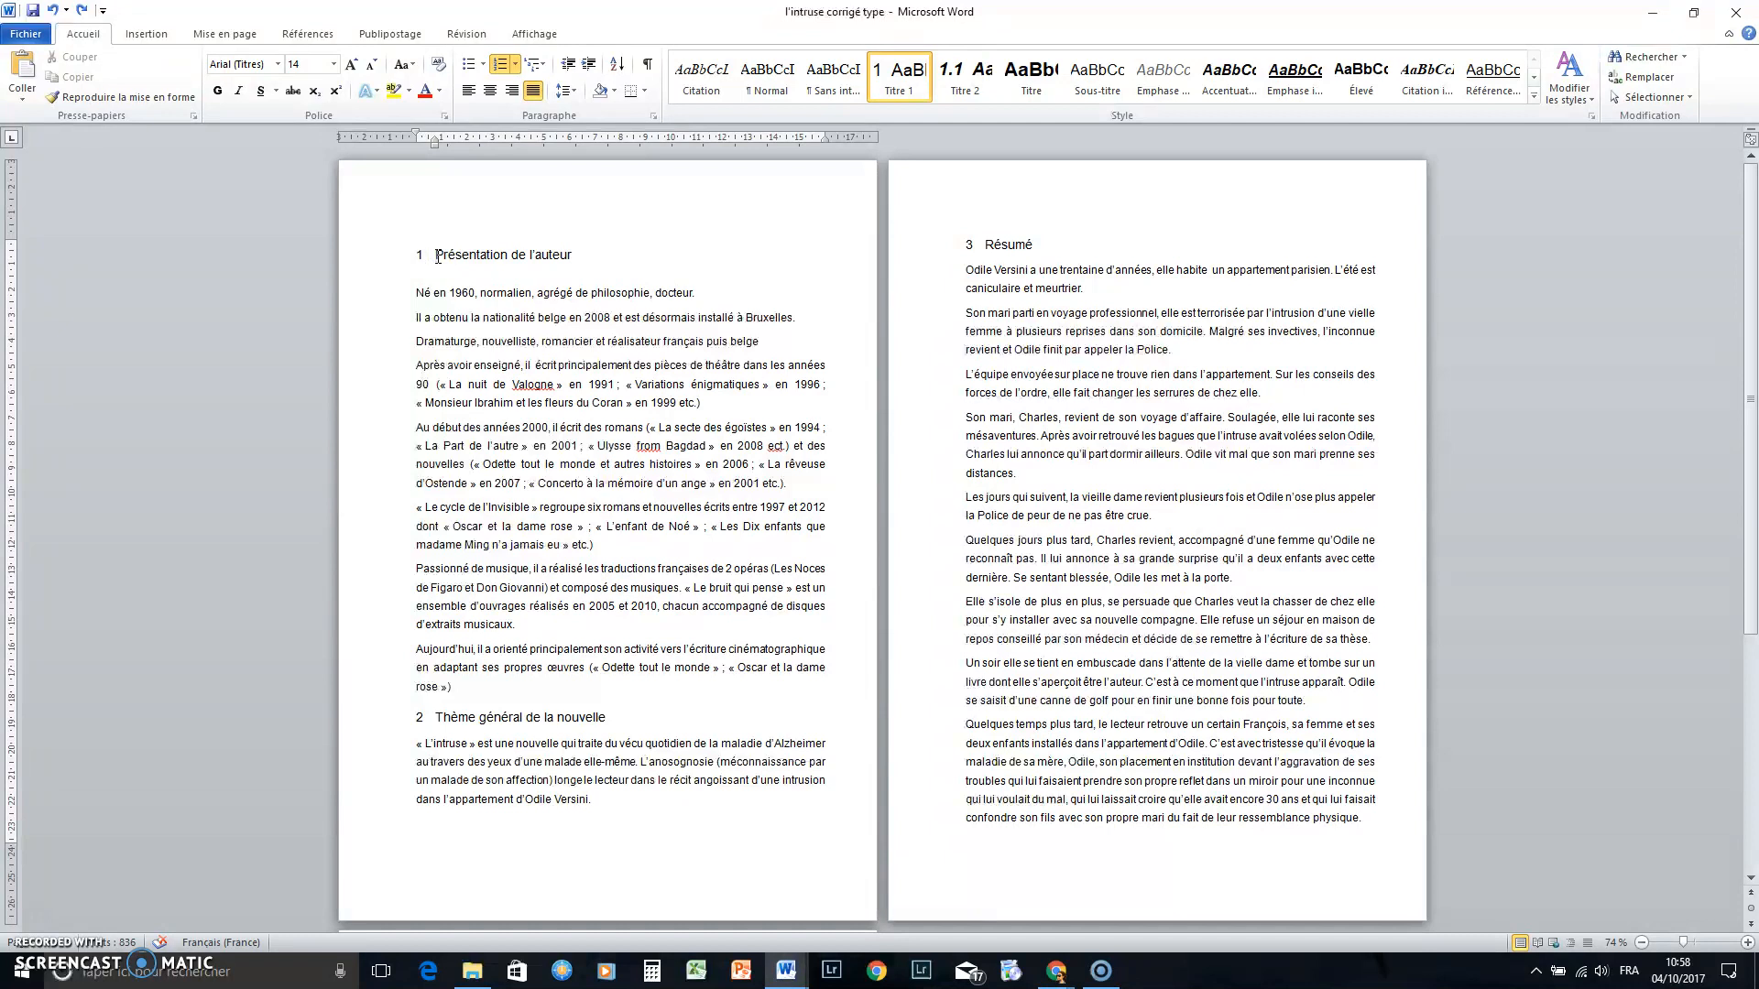
click(147, 39)
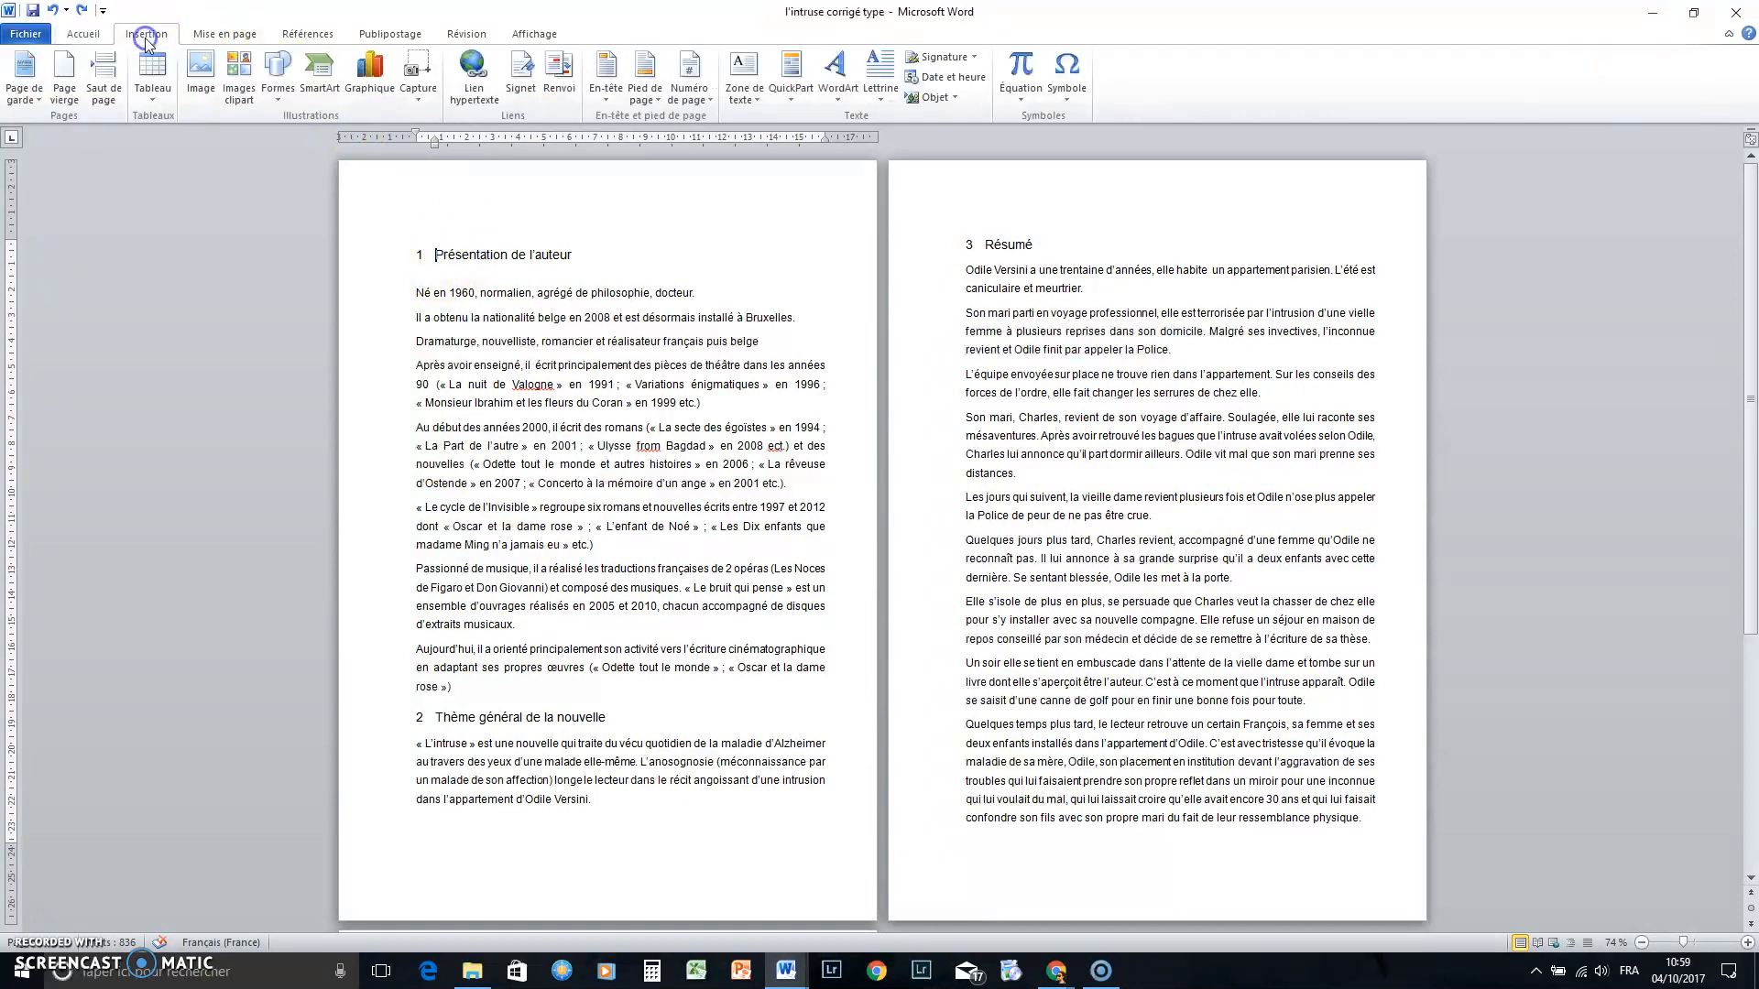
click(106, 92)
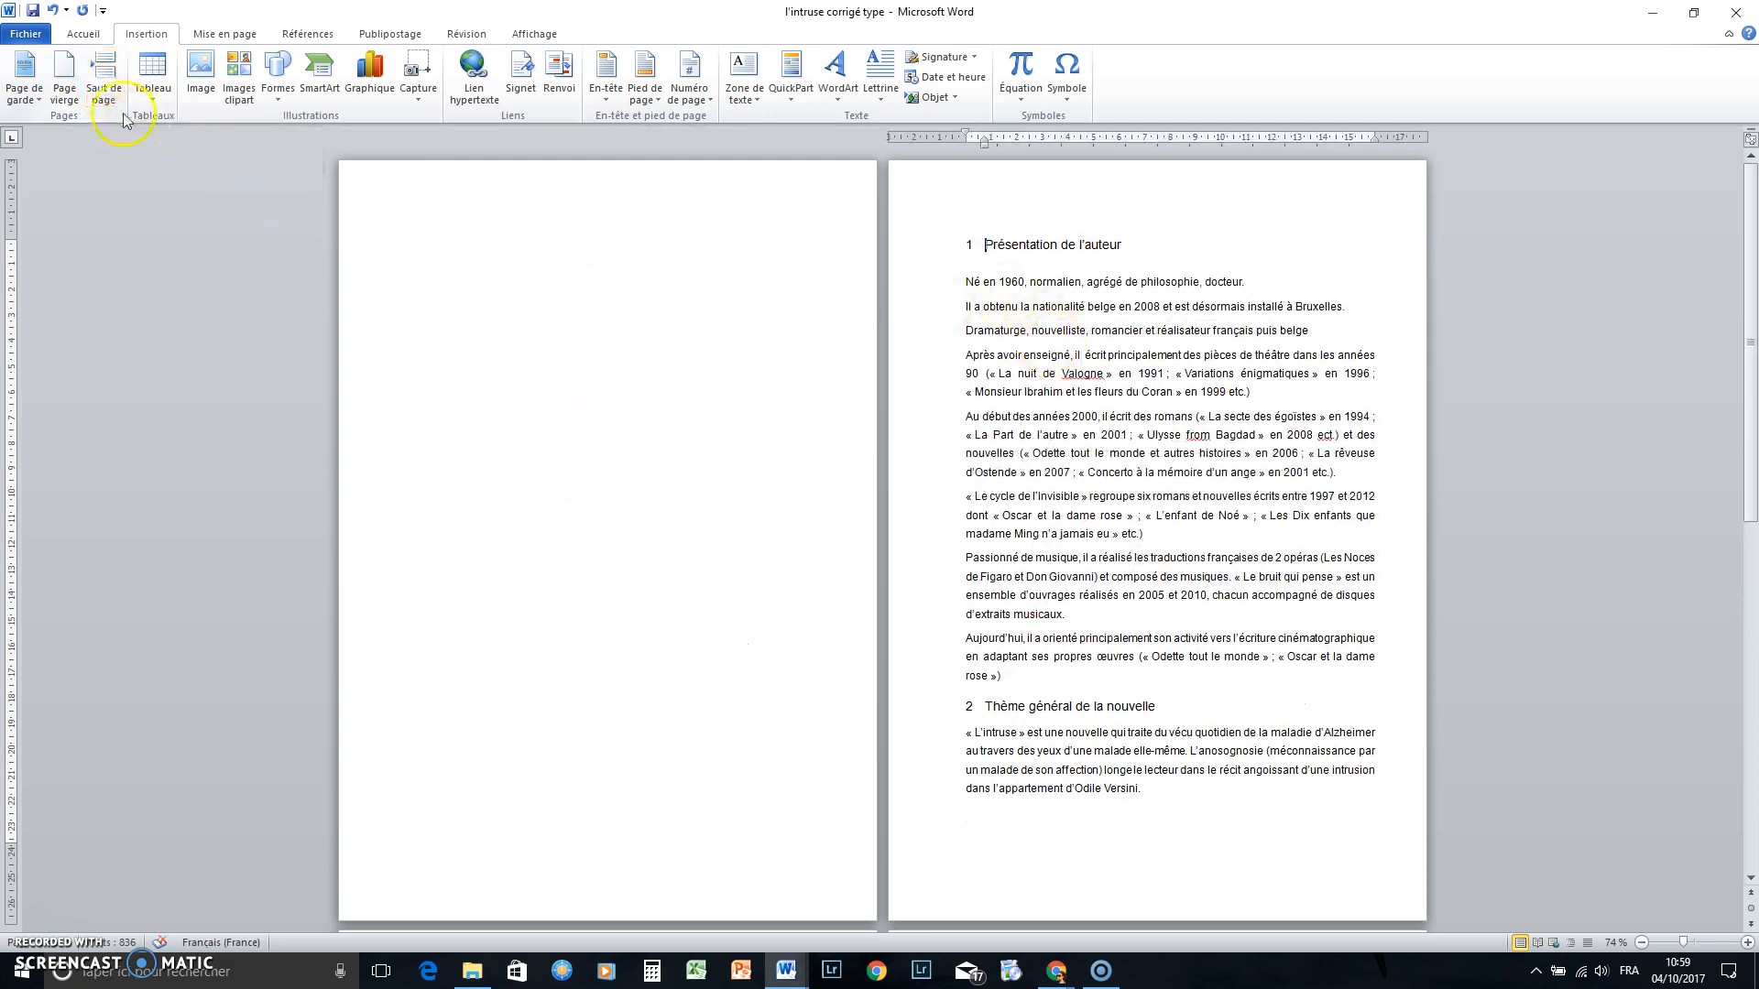
click(103, 73)
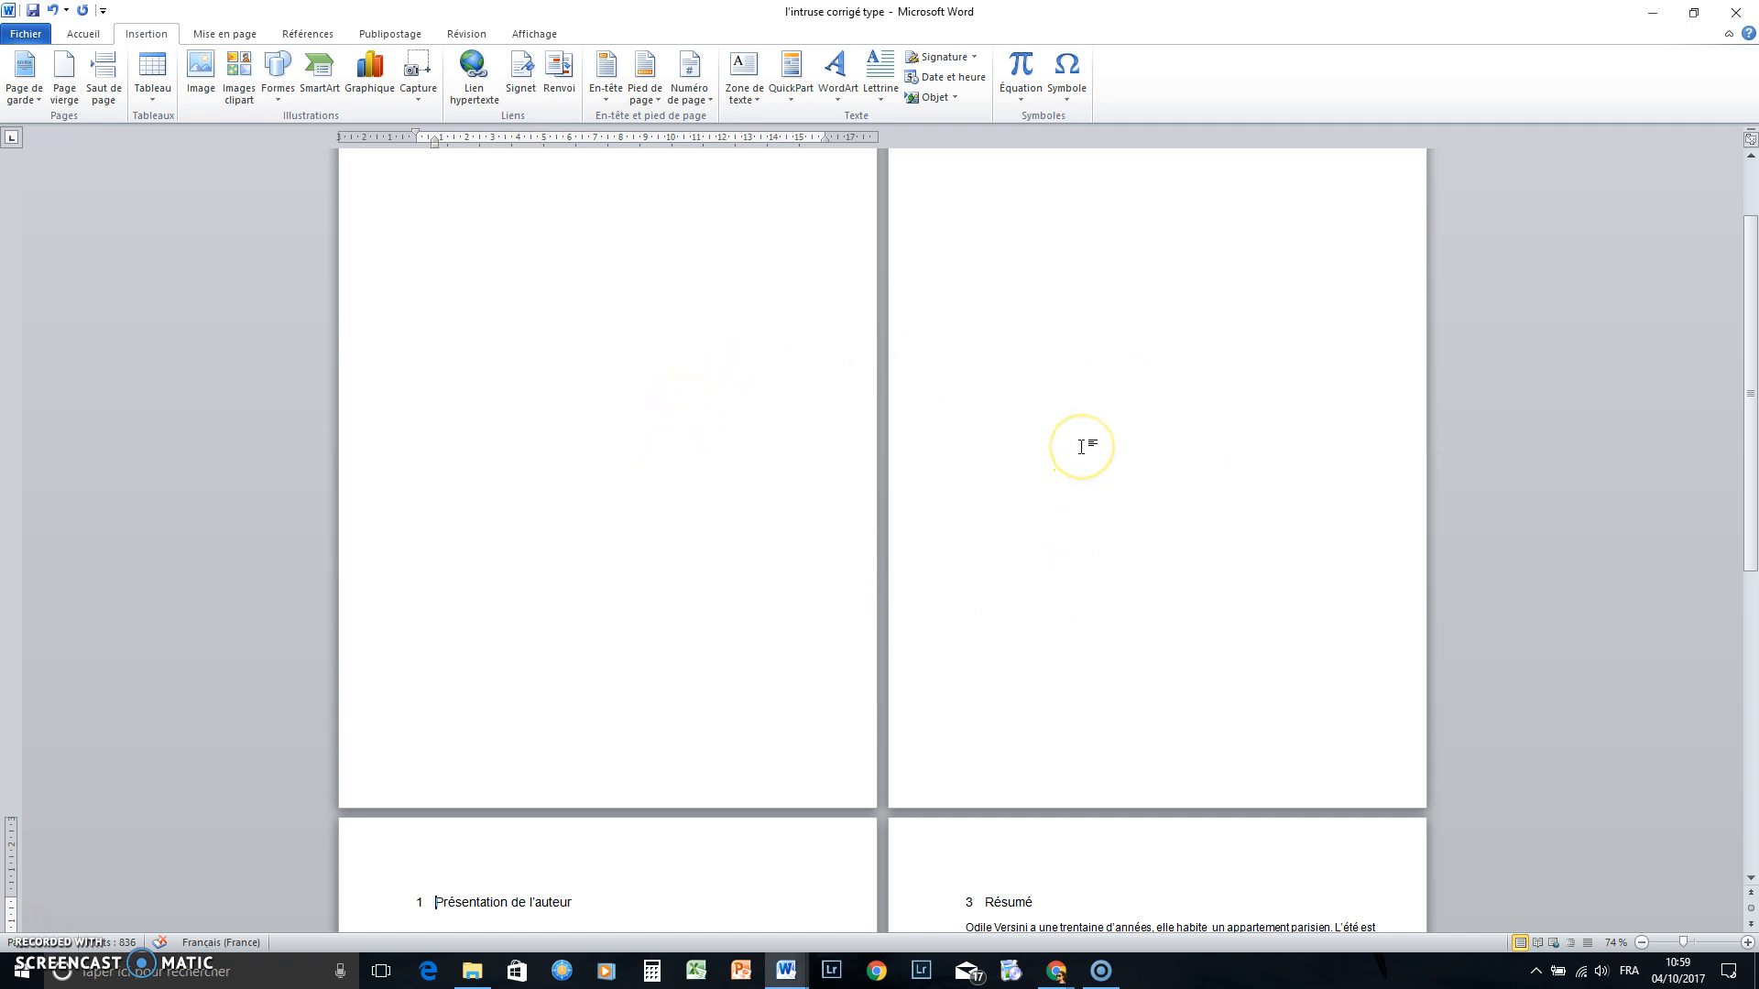
Add an empty line on the second blank page
scroll(1095, 472, down, 2)
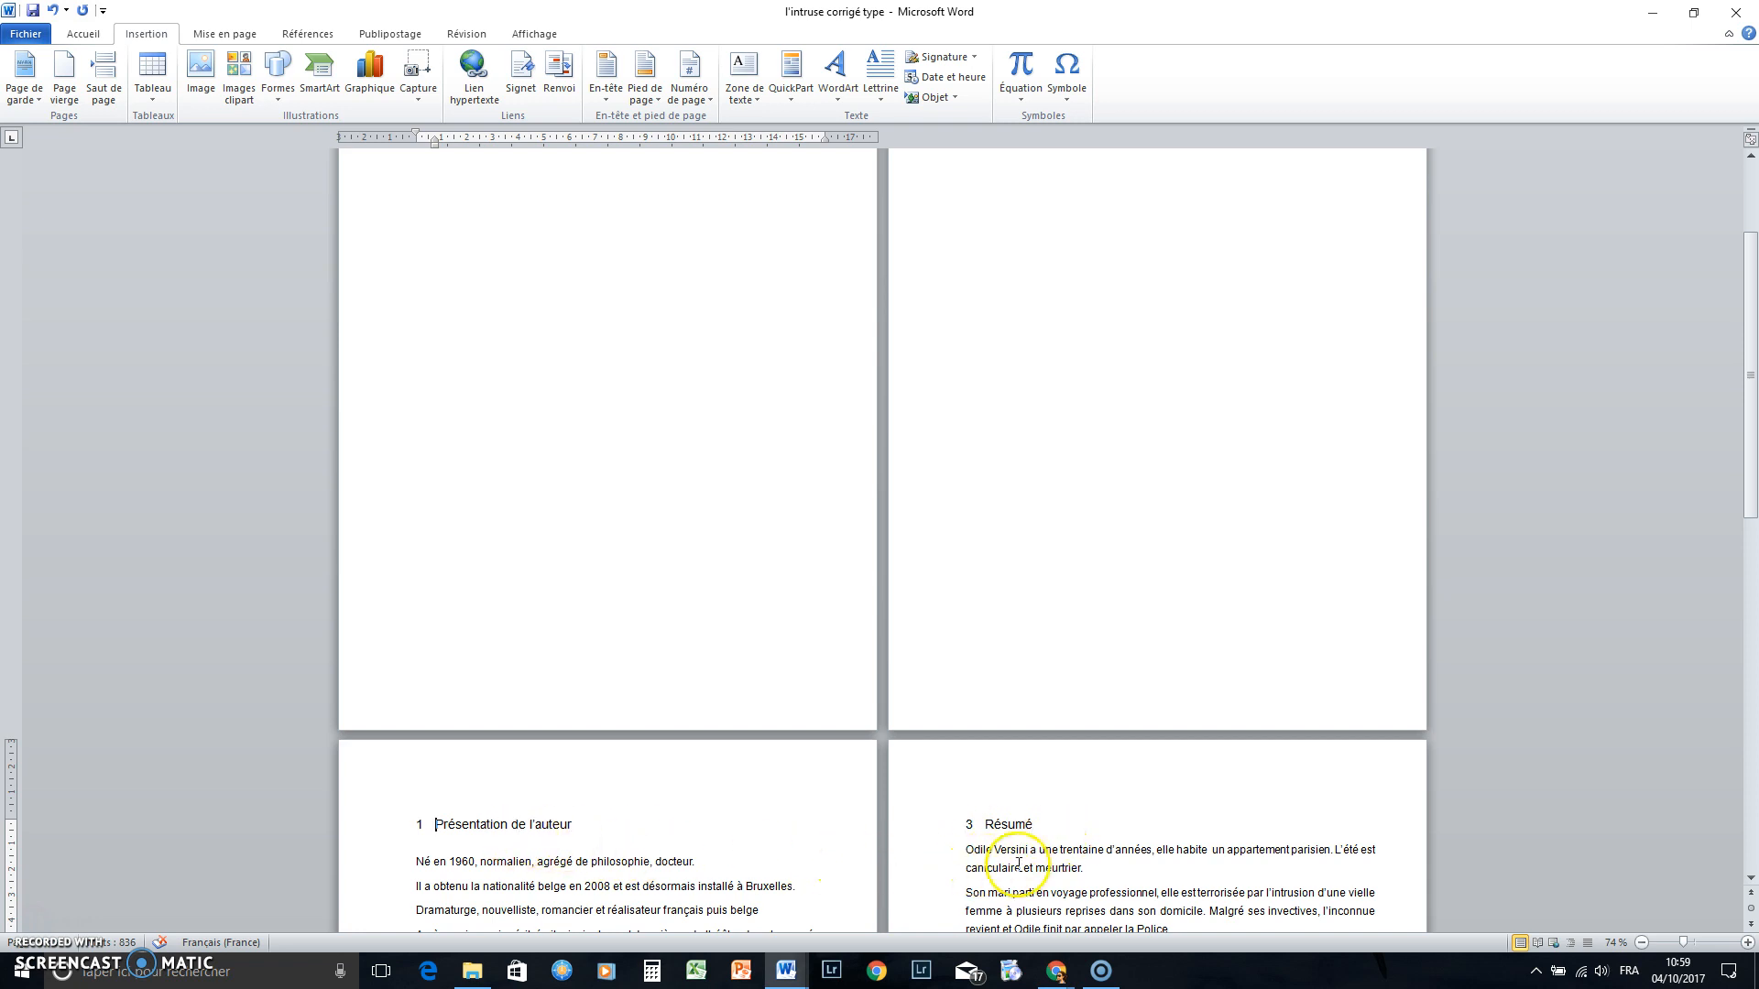
scroll(1099, 596, up, 4)
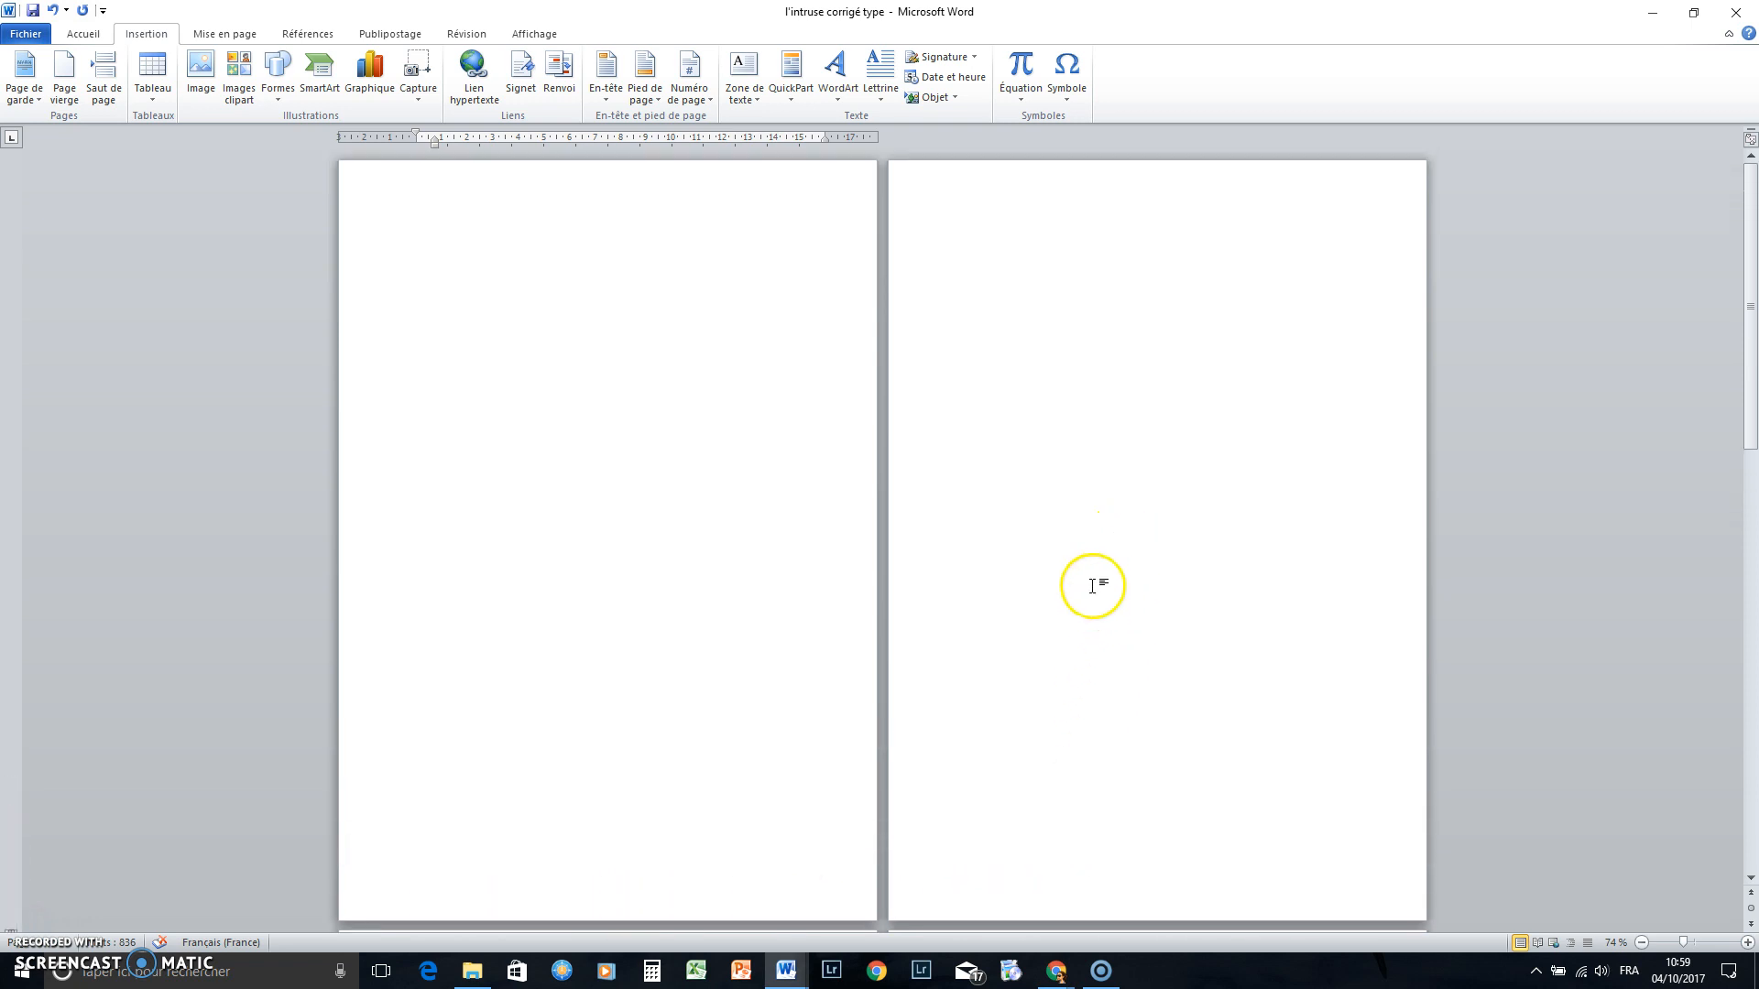
click(1014, 326)
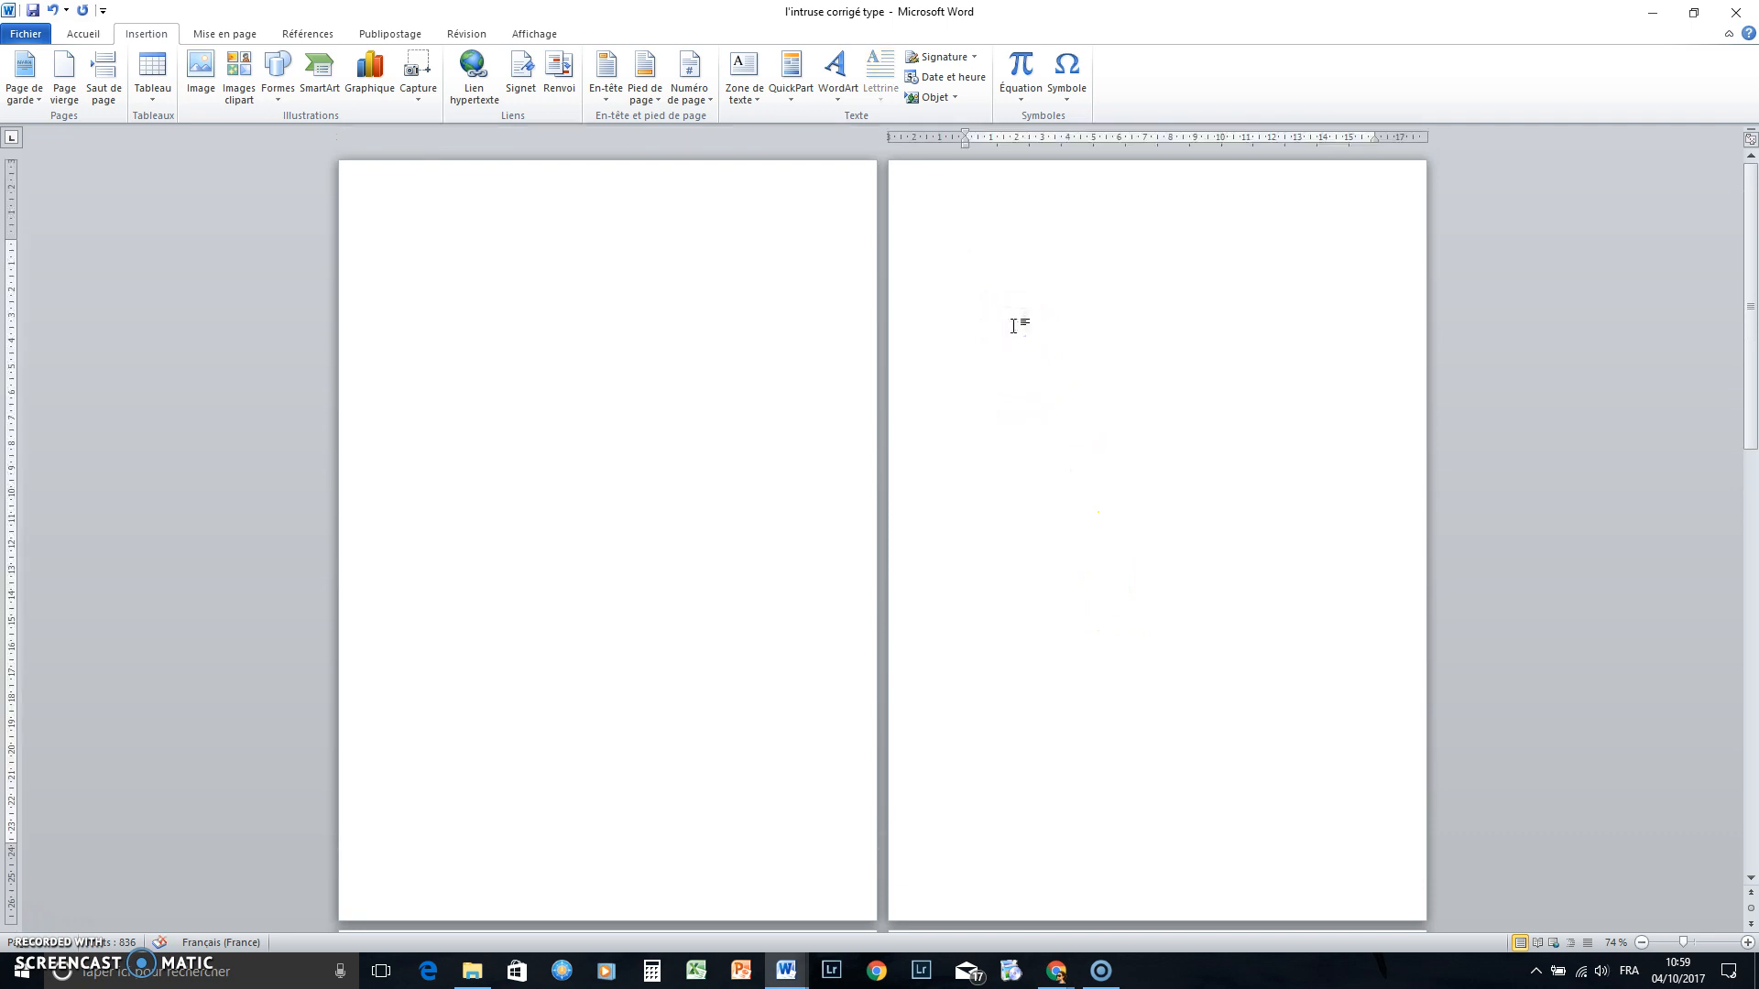
key(Return)
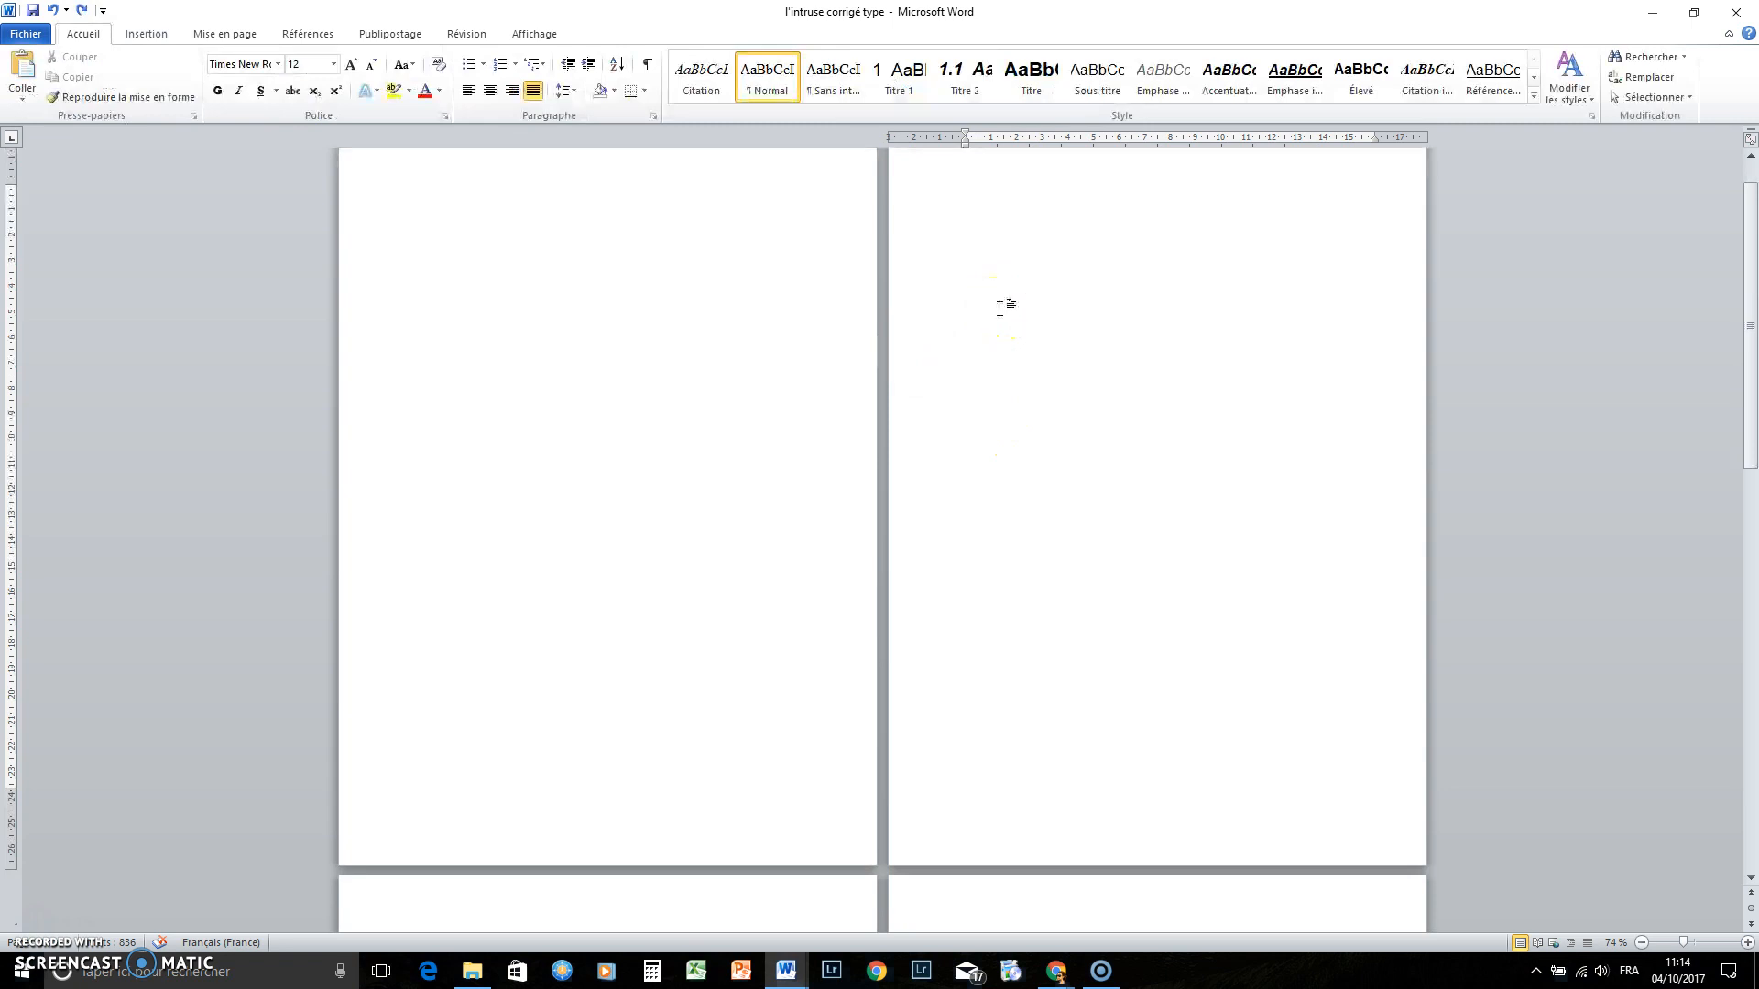
Insert the Table automatique 2 table of contents on the blank page
click(299, 37)
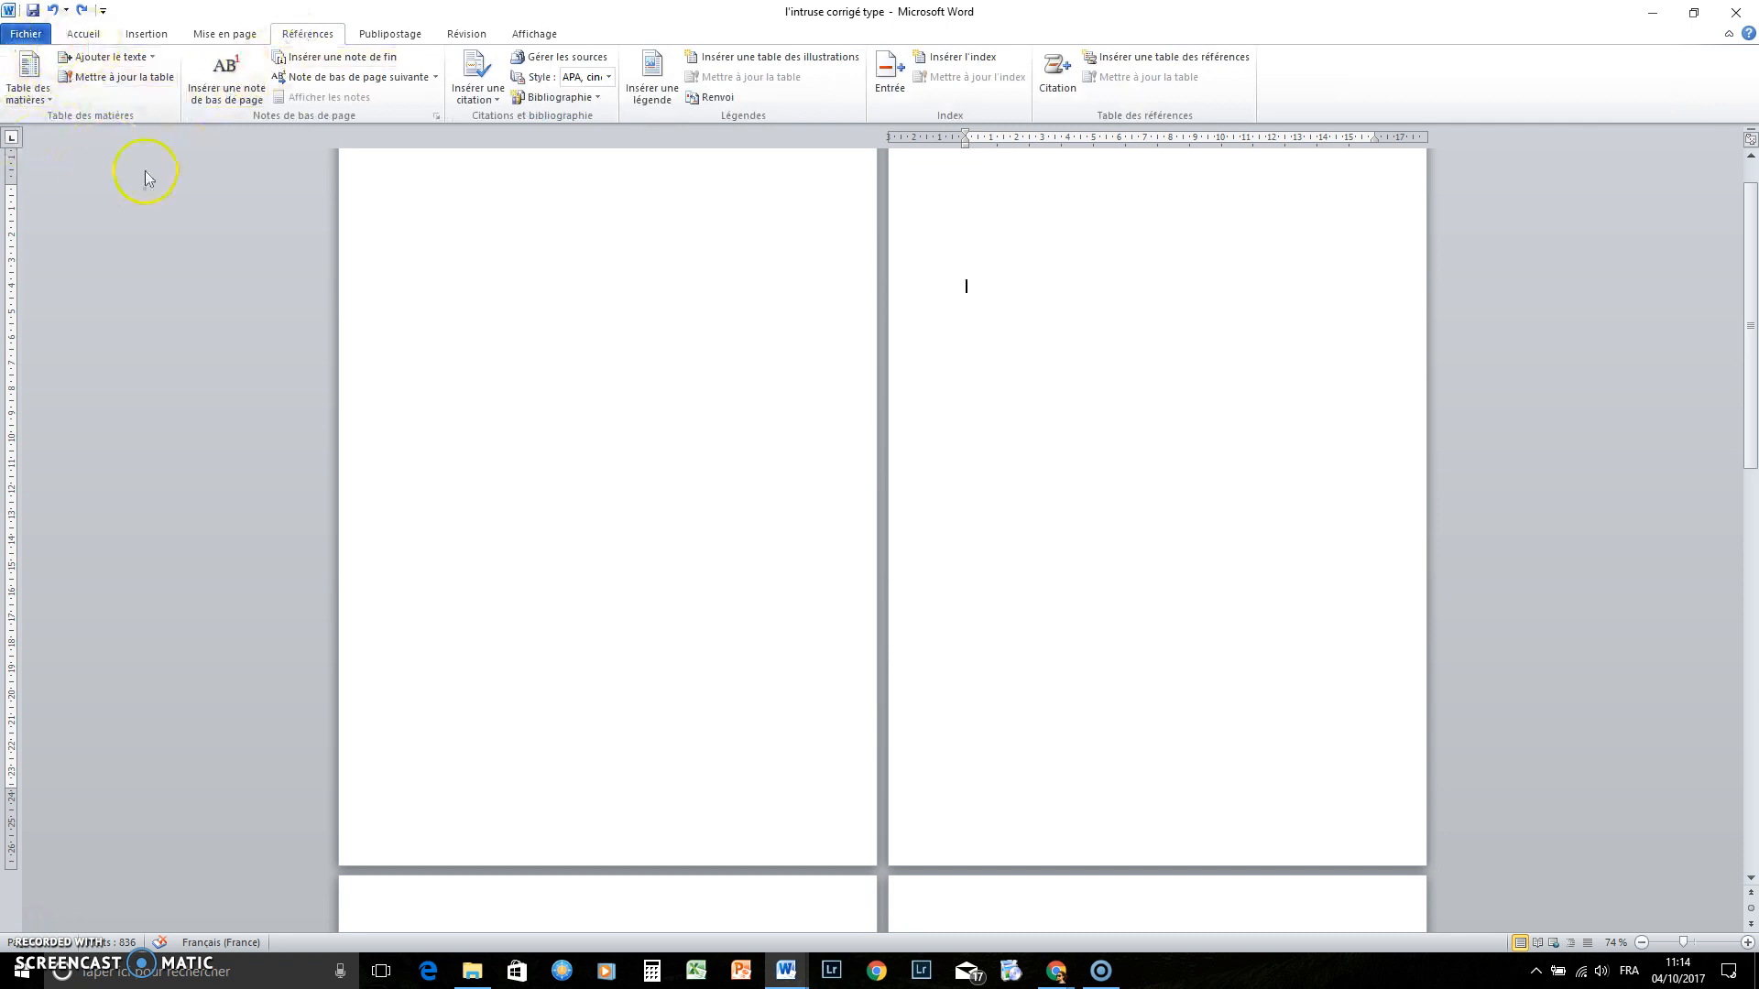
click(27, 101)
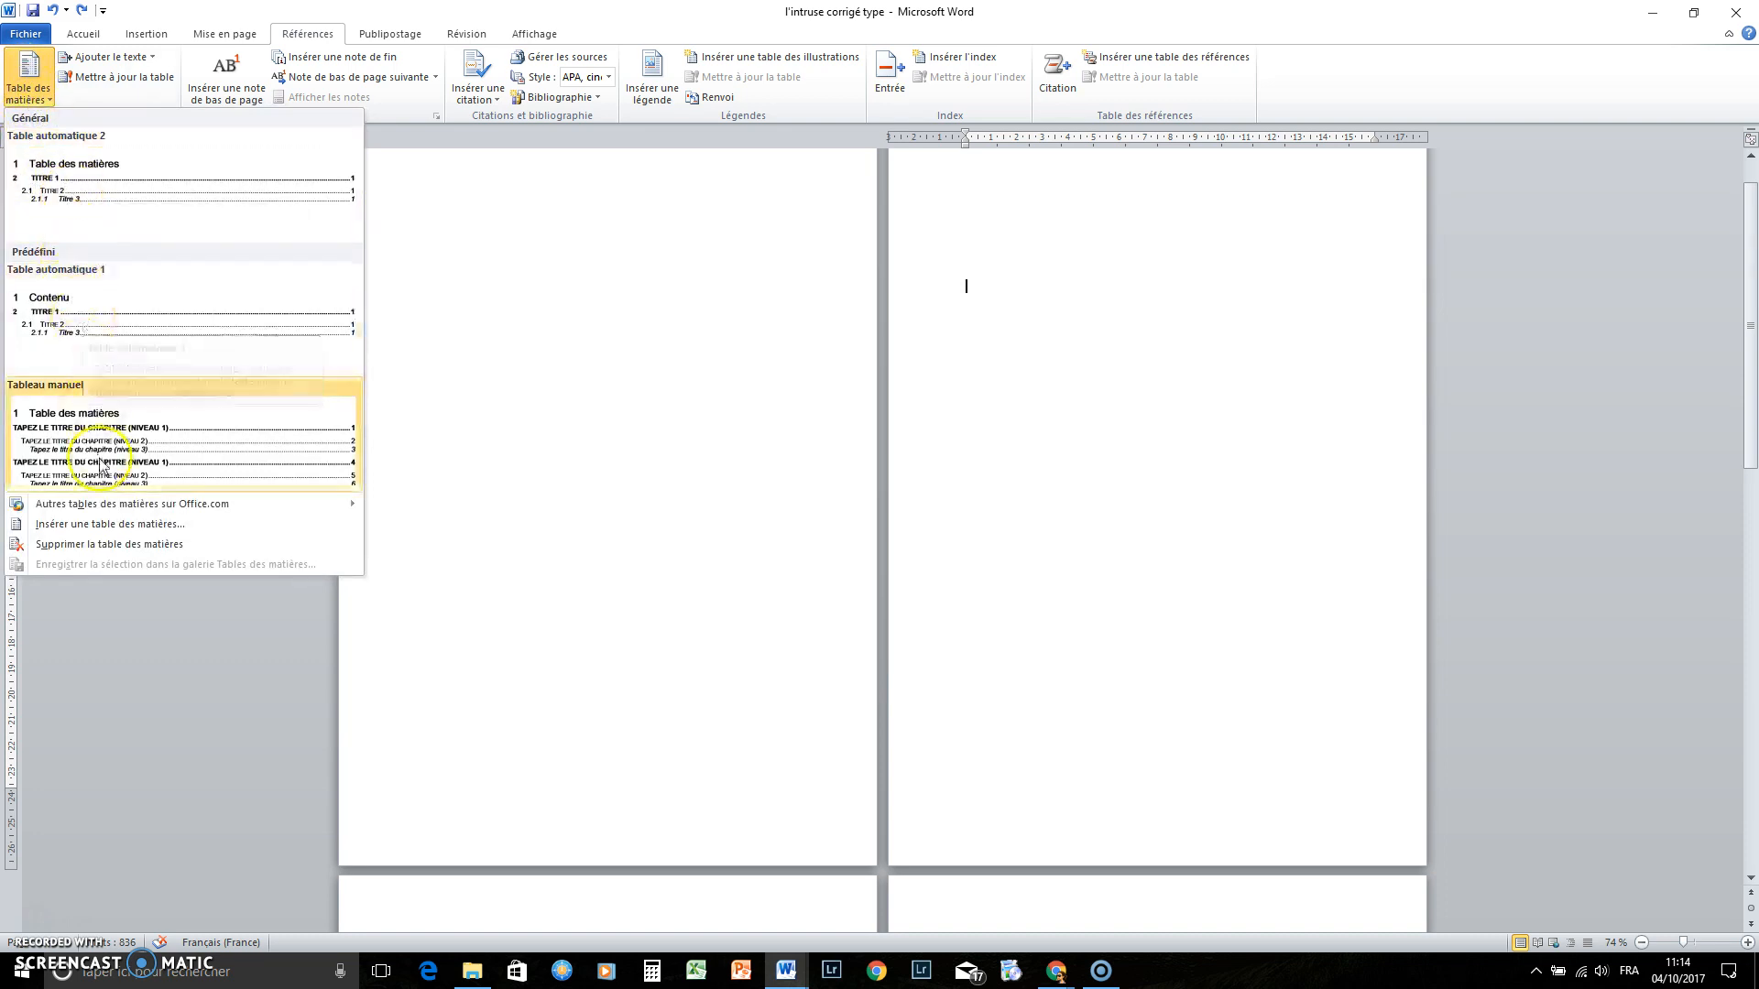
click(120, 185)
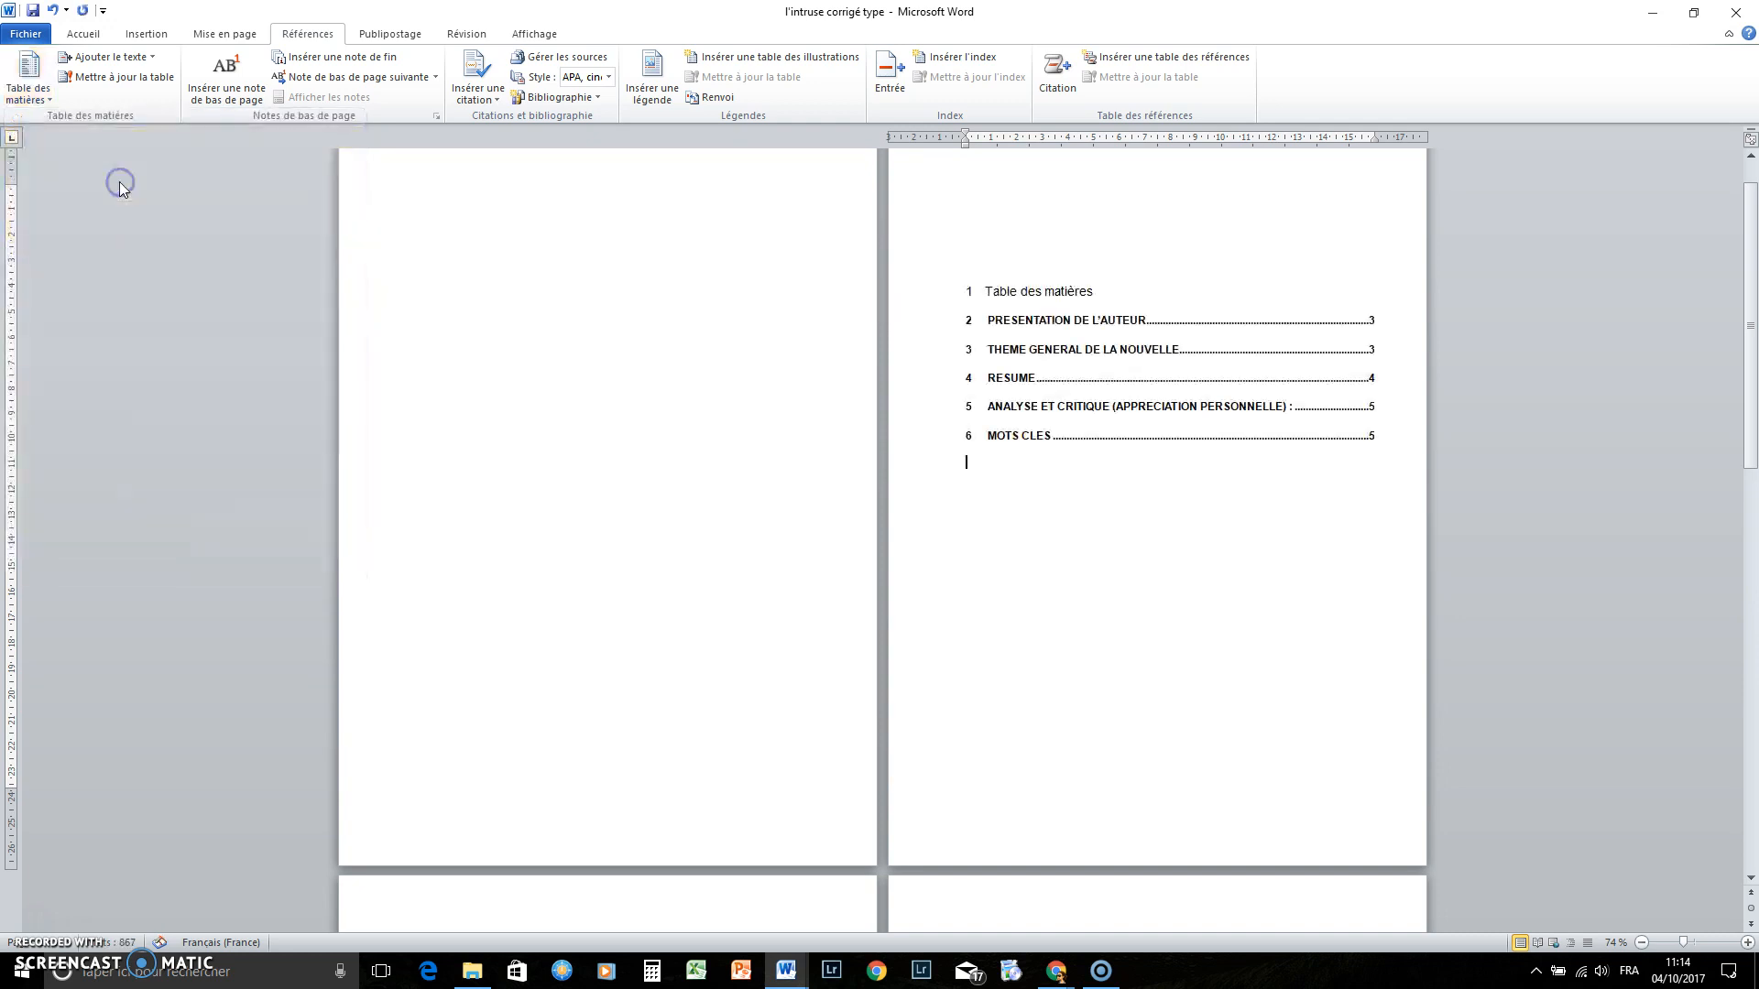
click(982, 392)
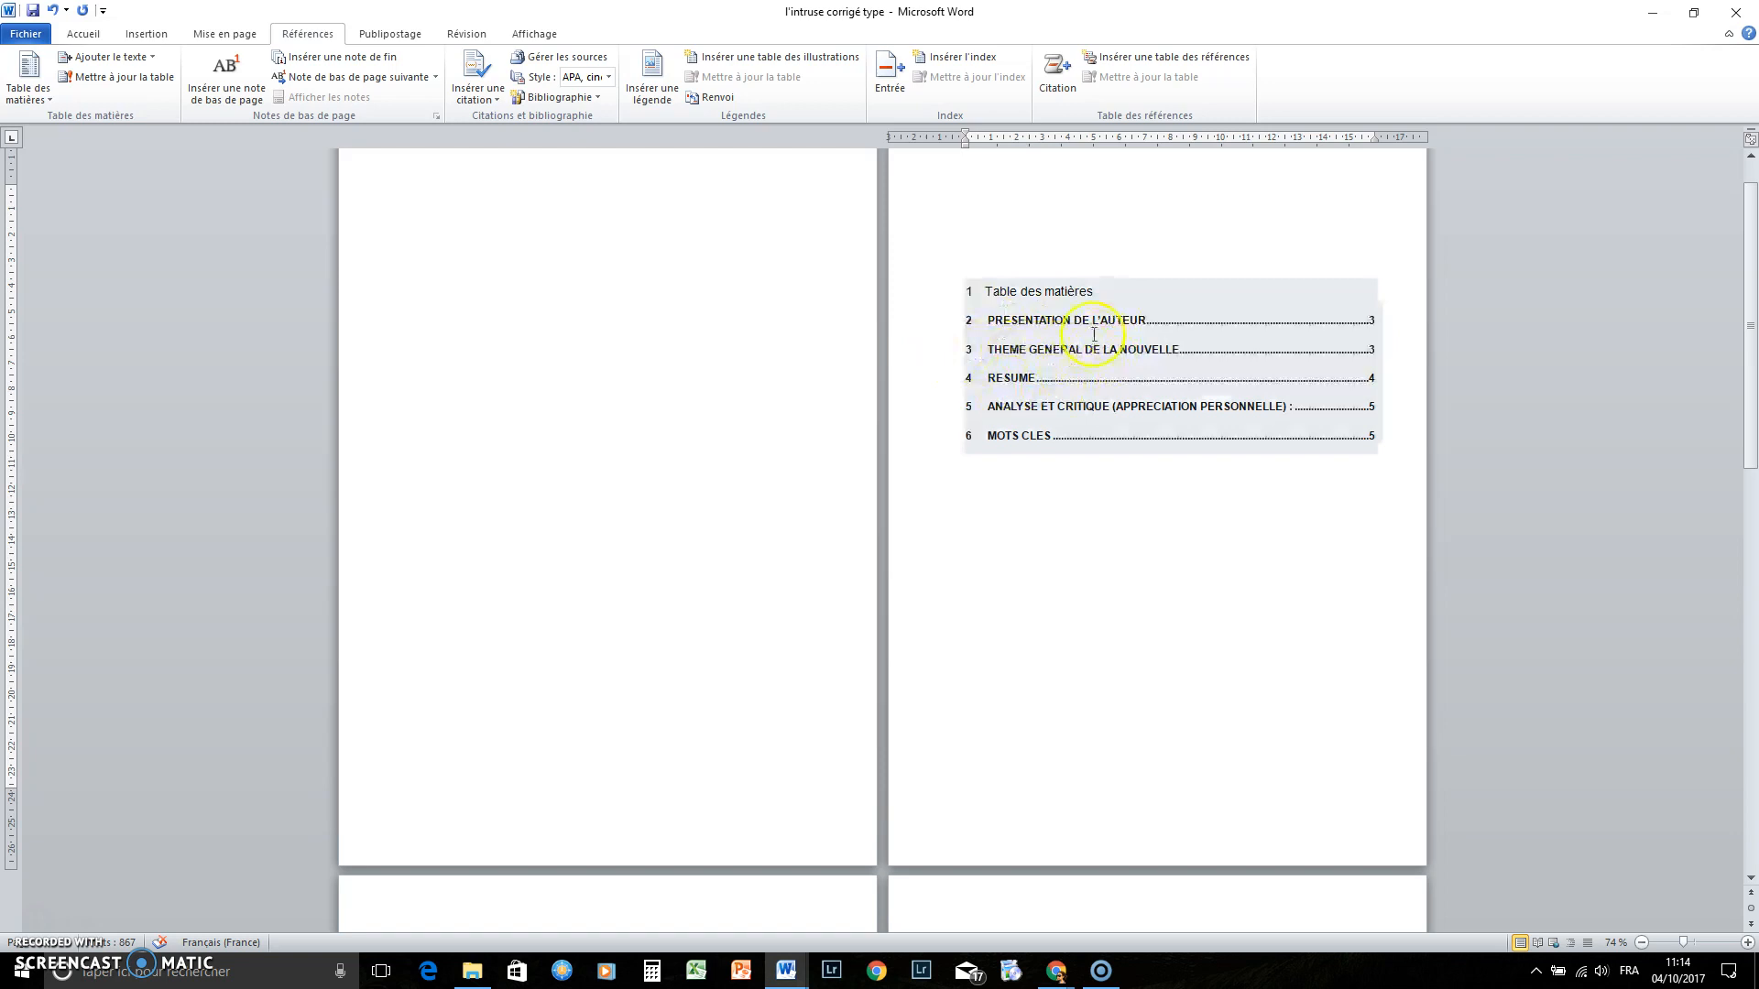
Start a table of contents update, then cancel it
click(987, 294)
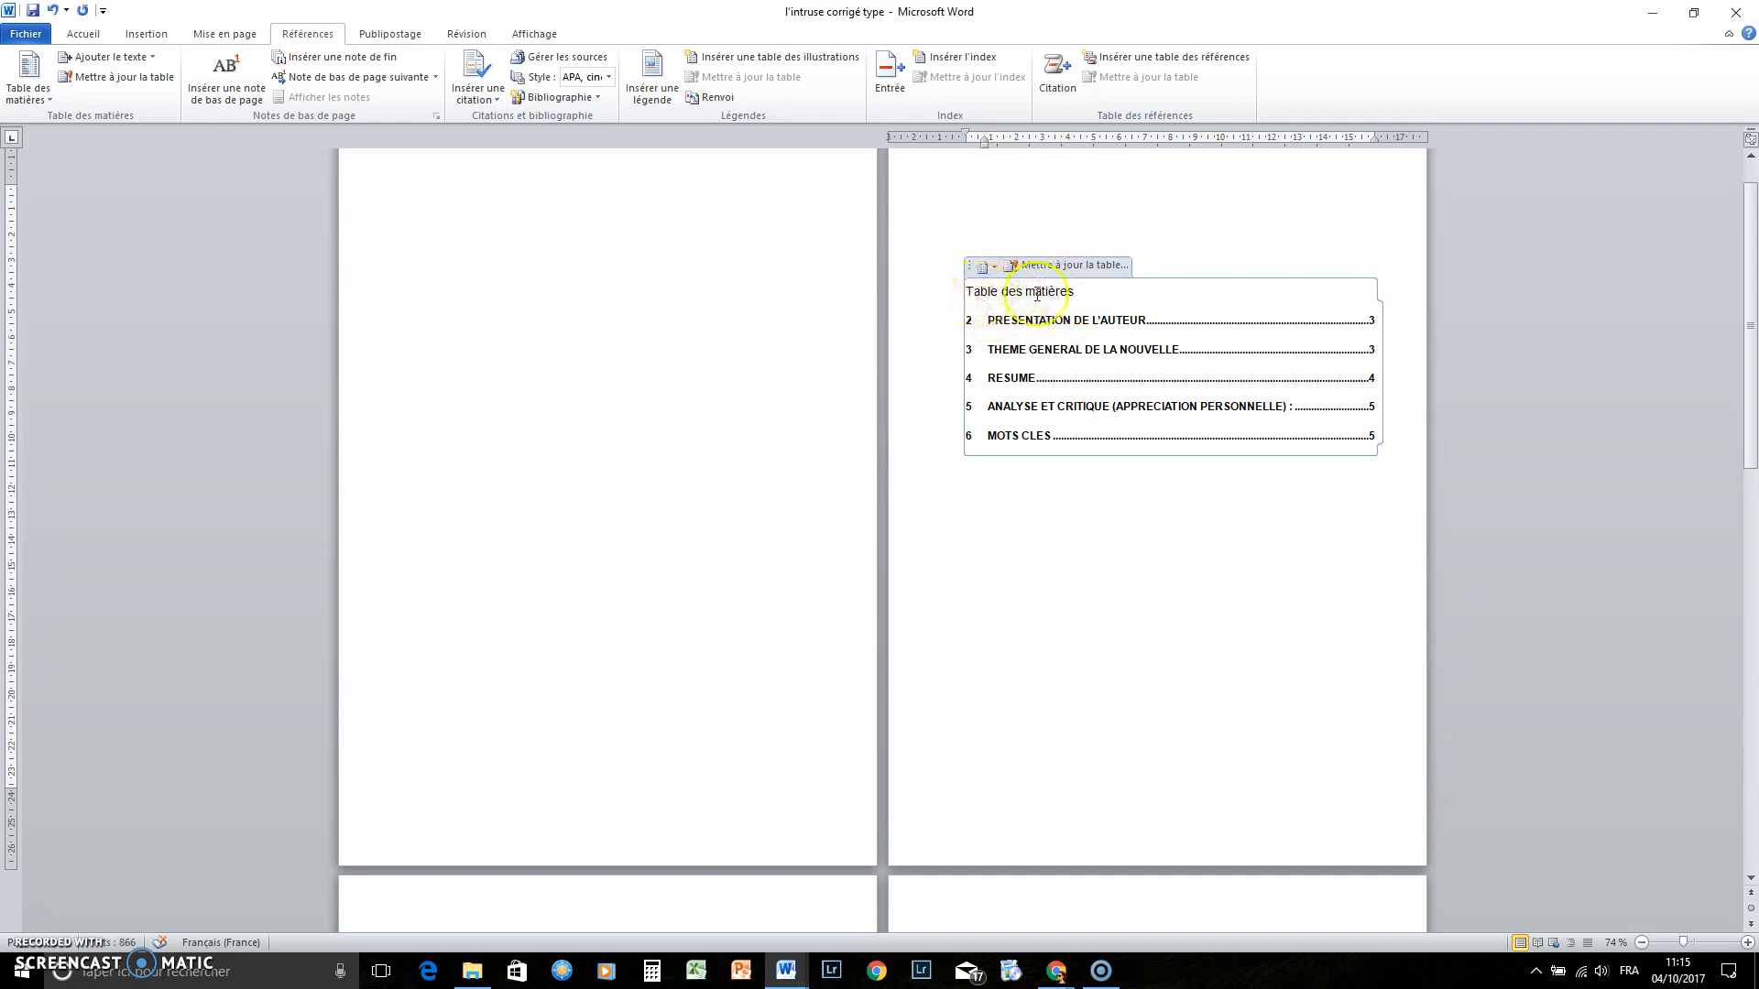
click(994, 267)
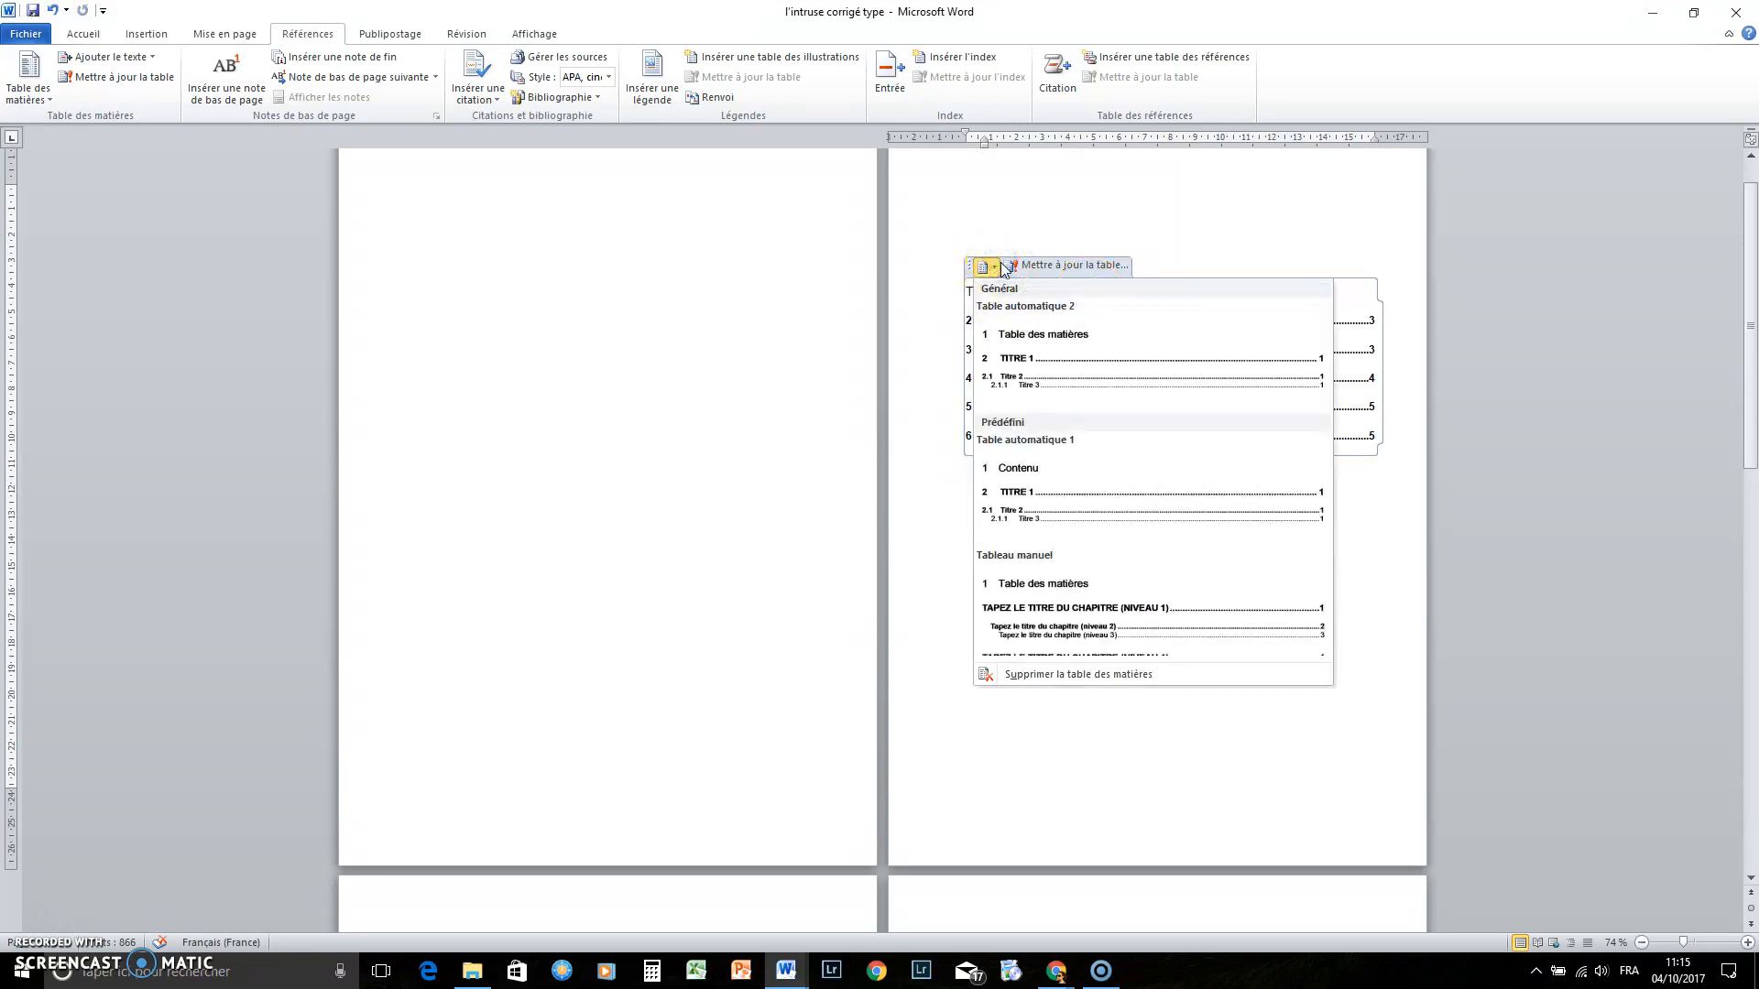
click(1054, 266)
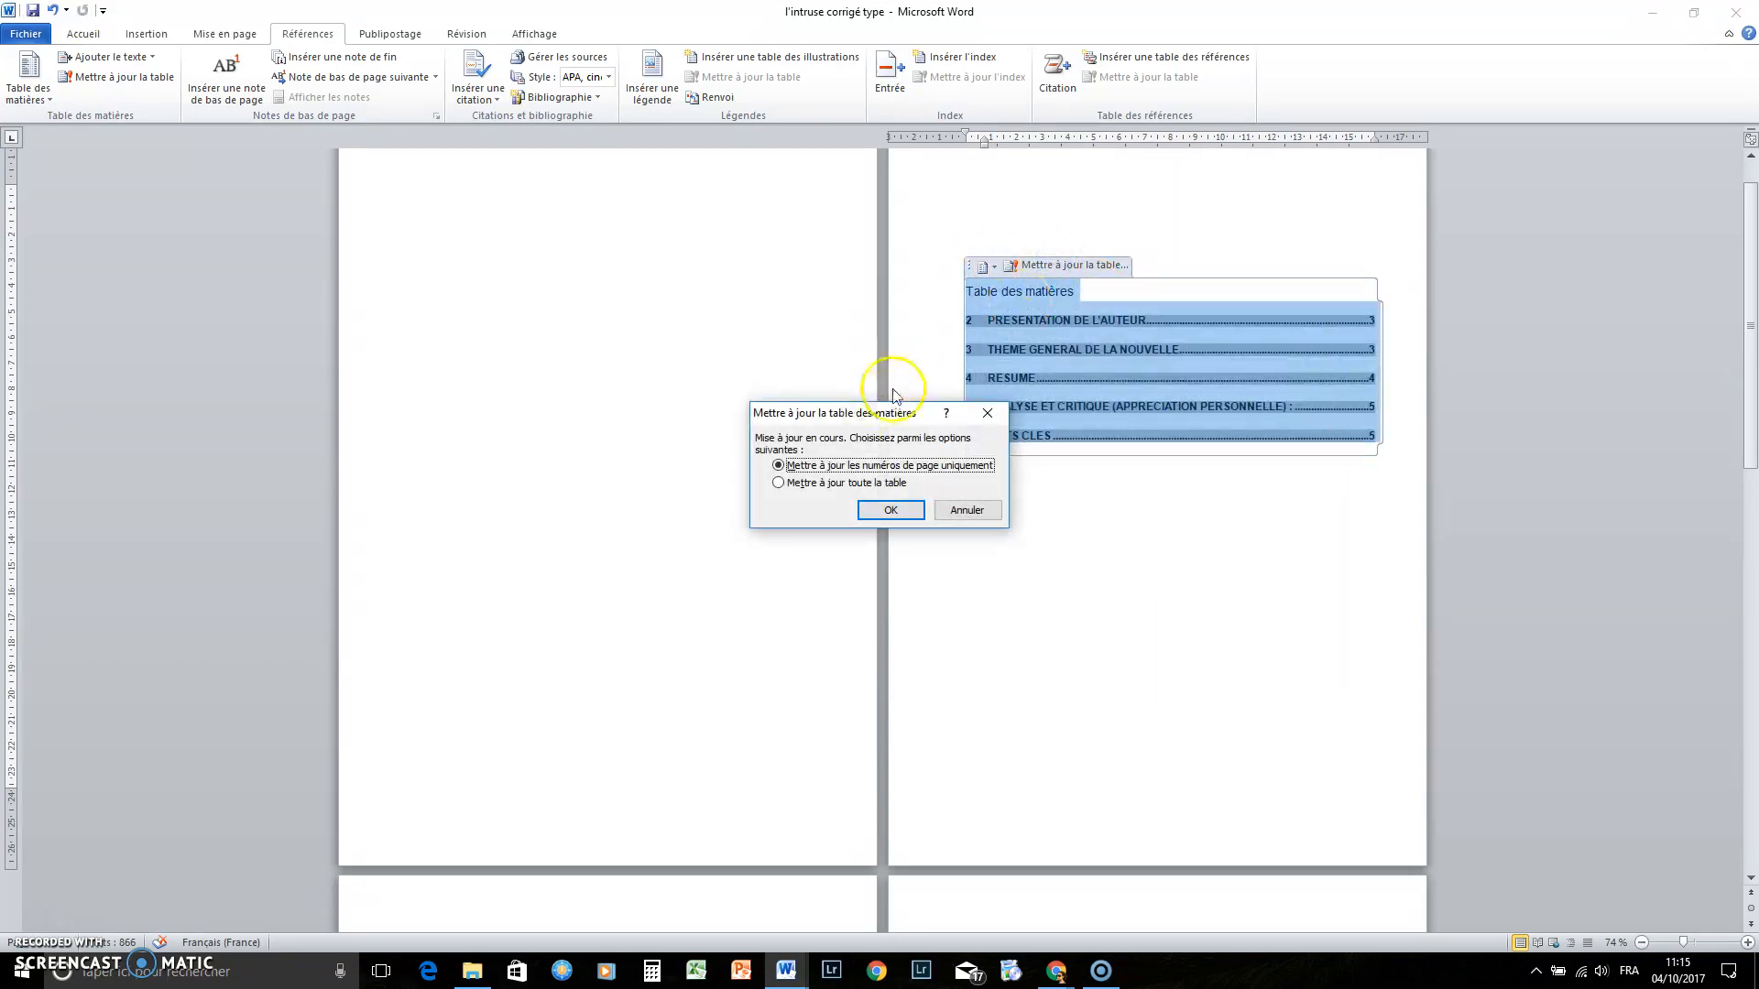
click(965, 511)
click(1072, 514)
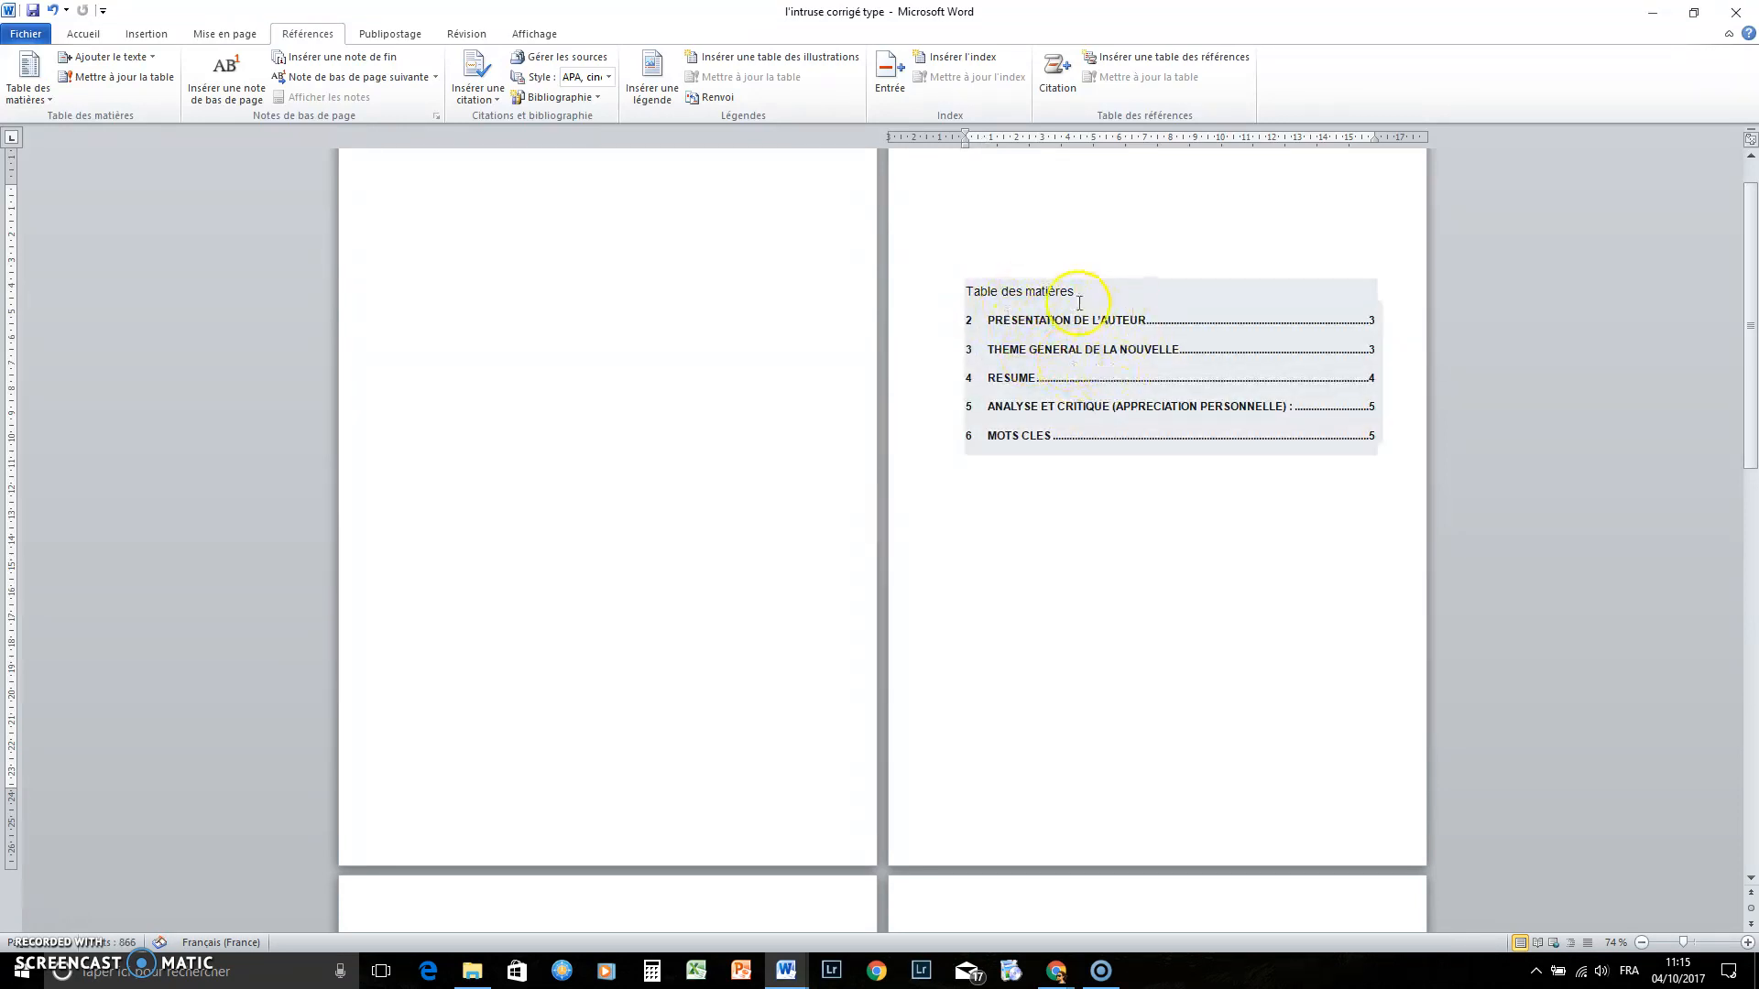
Rebuild the whole table of contents with 'Mettre à jour toute la table'
click(1032, 294)
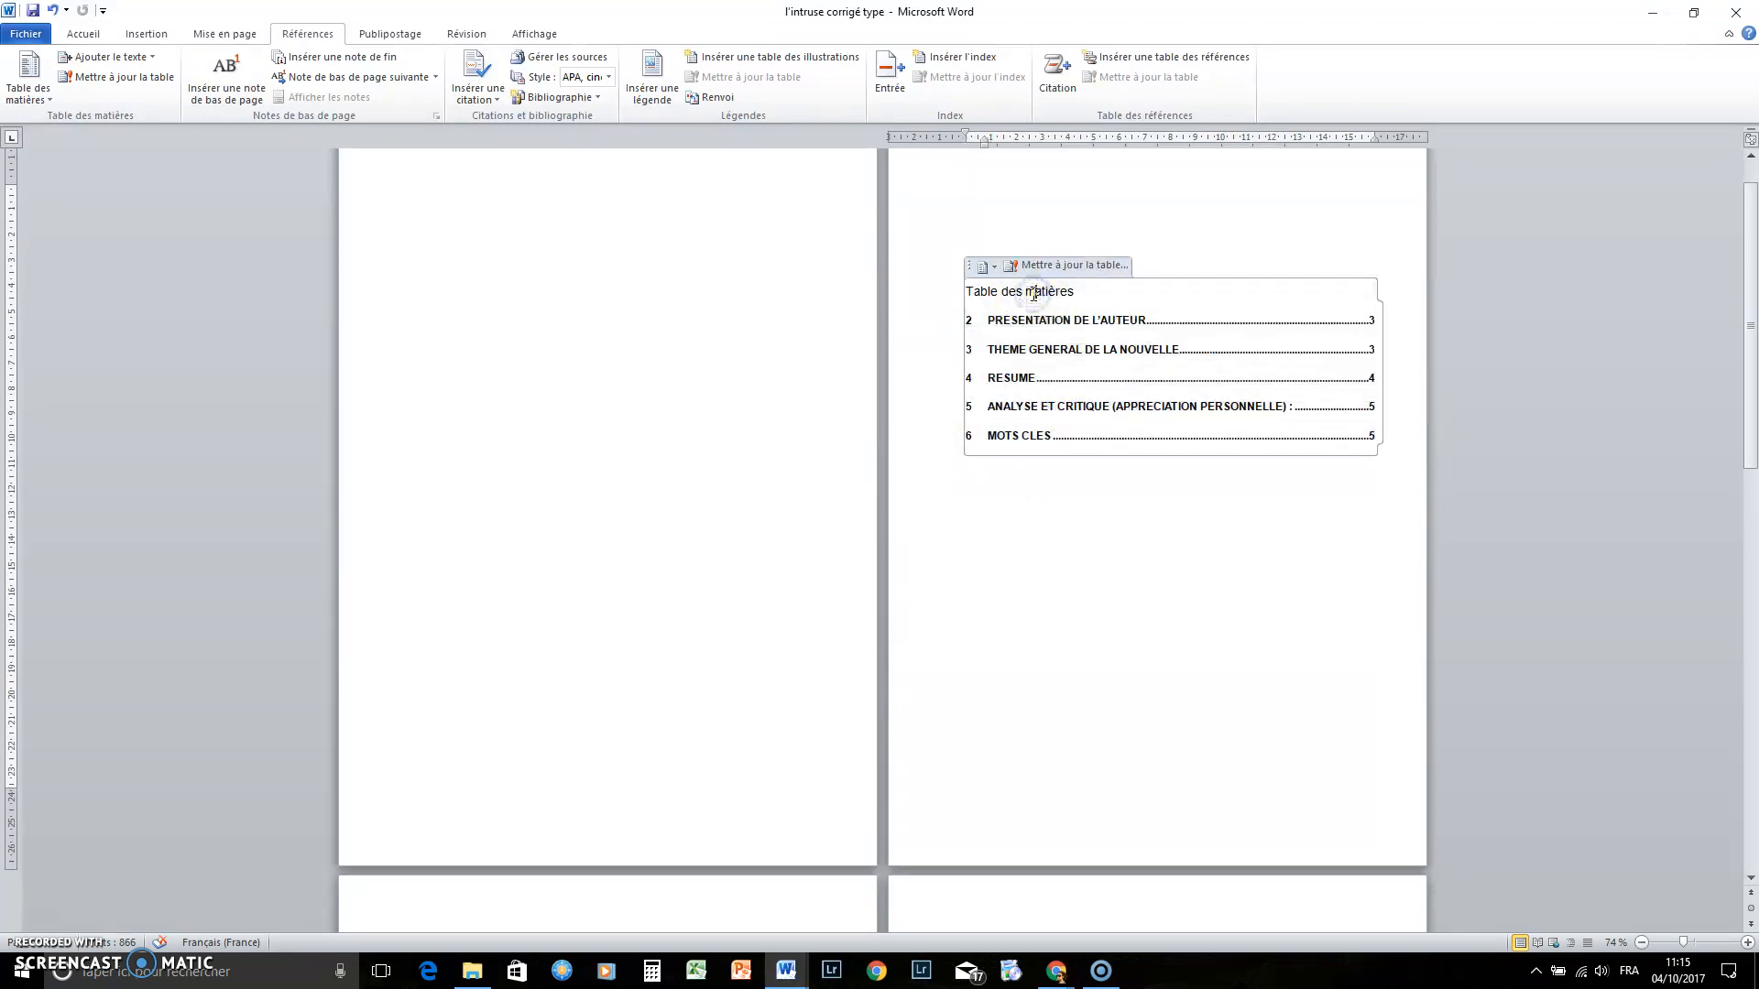
click(1074, 266)
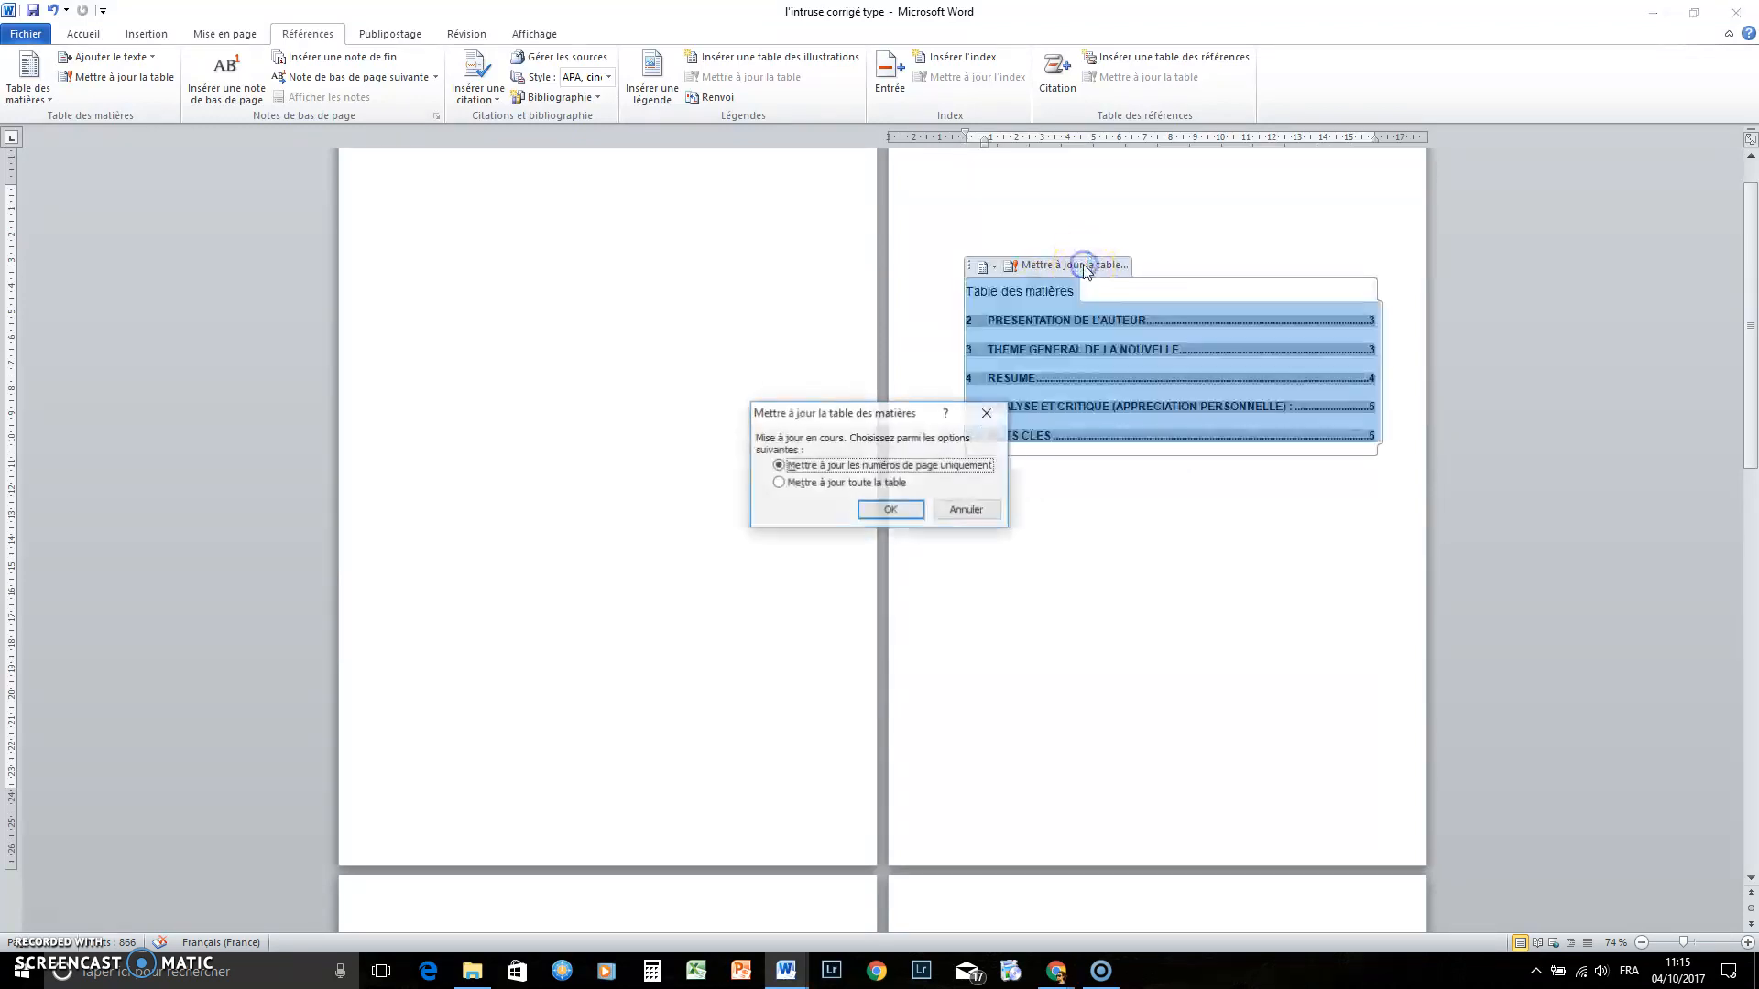
click(780, 485)
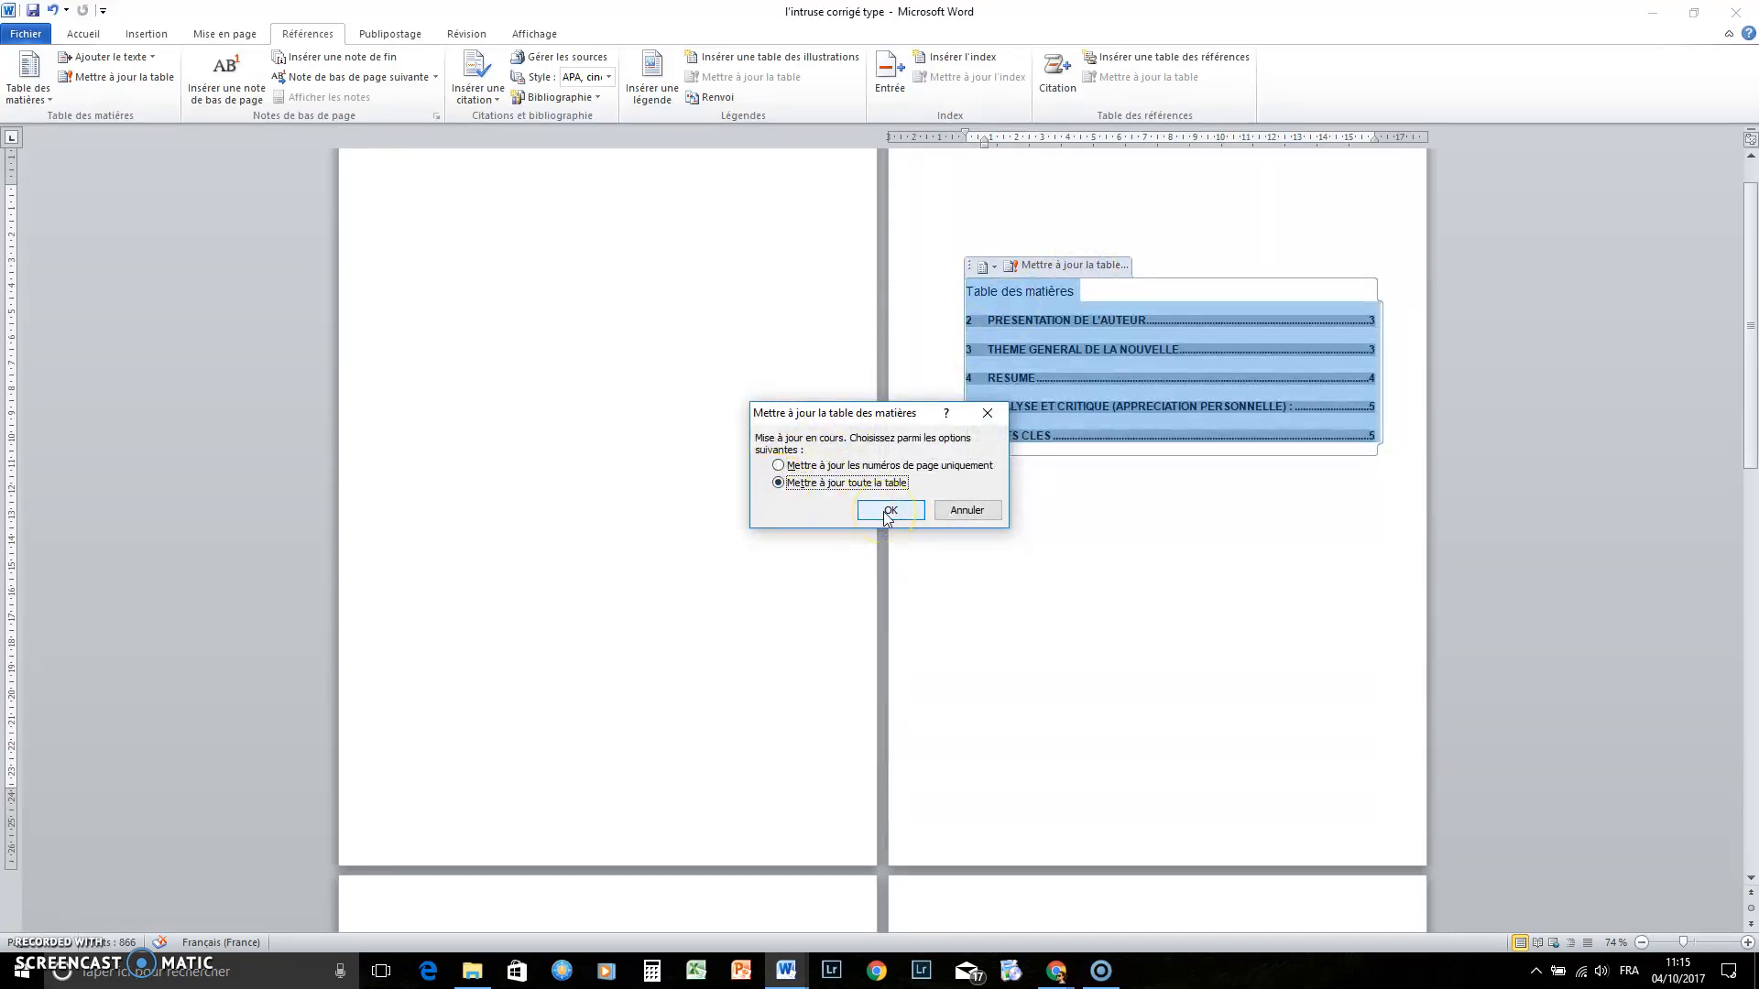
click(866, 486)
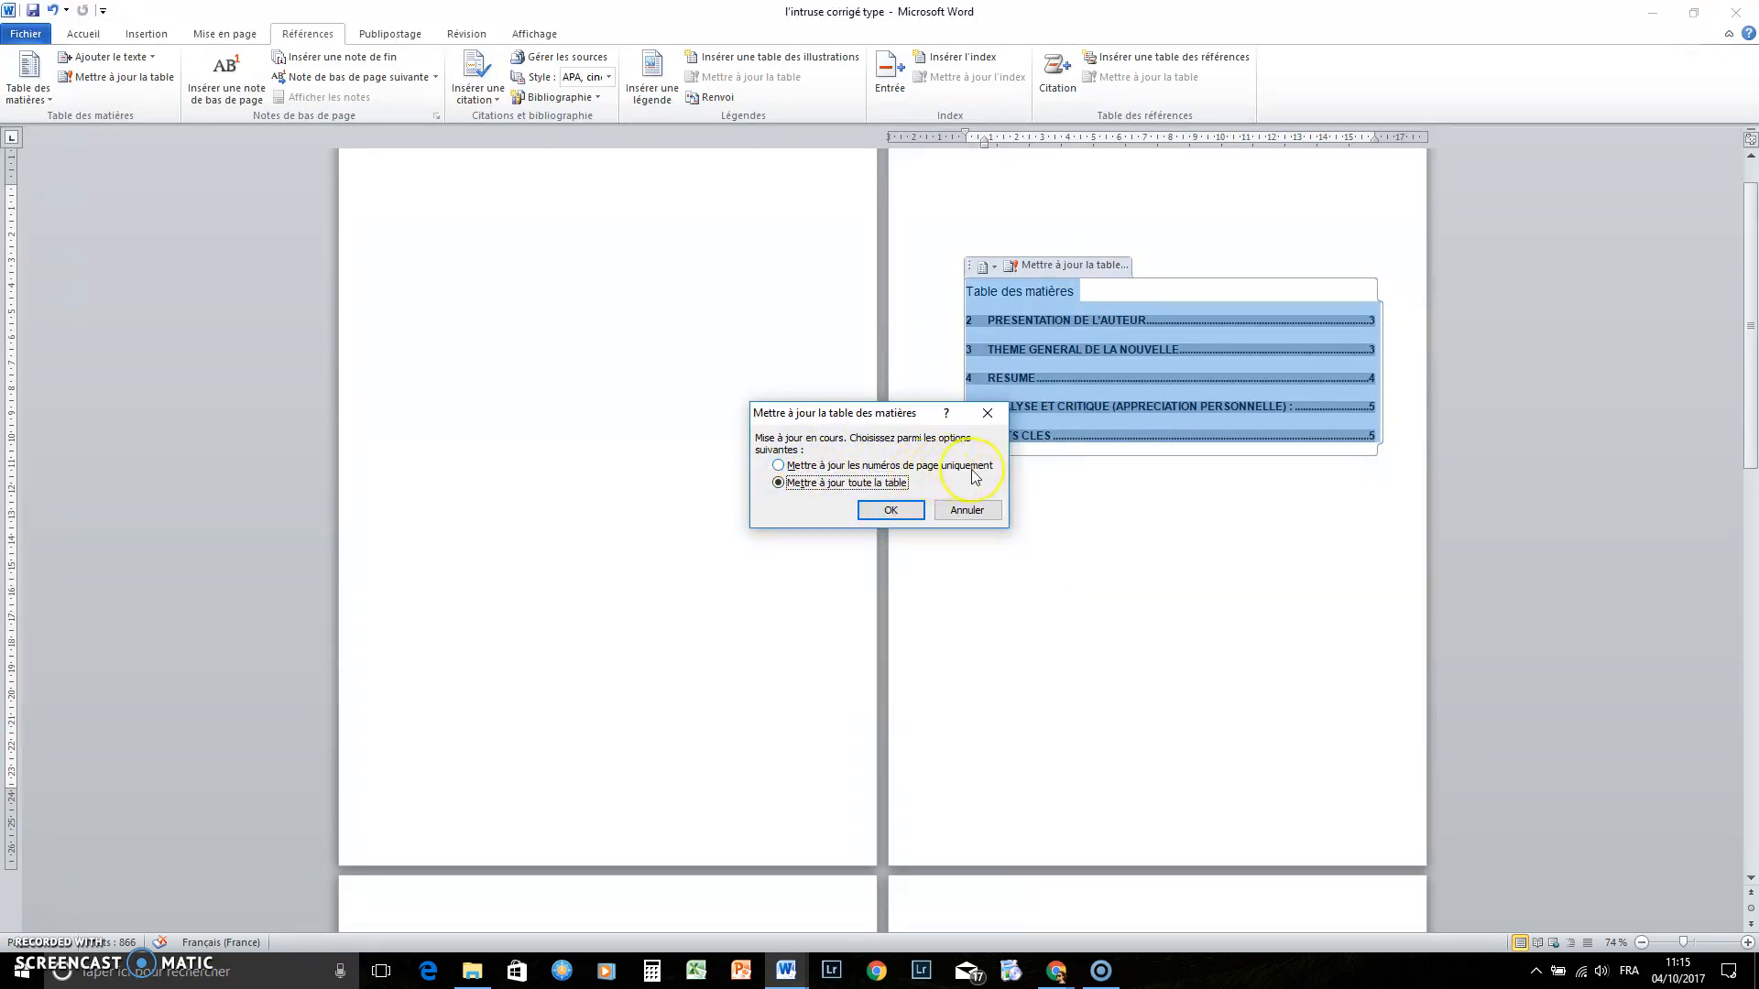
click(894, 511)
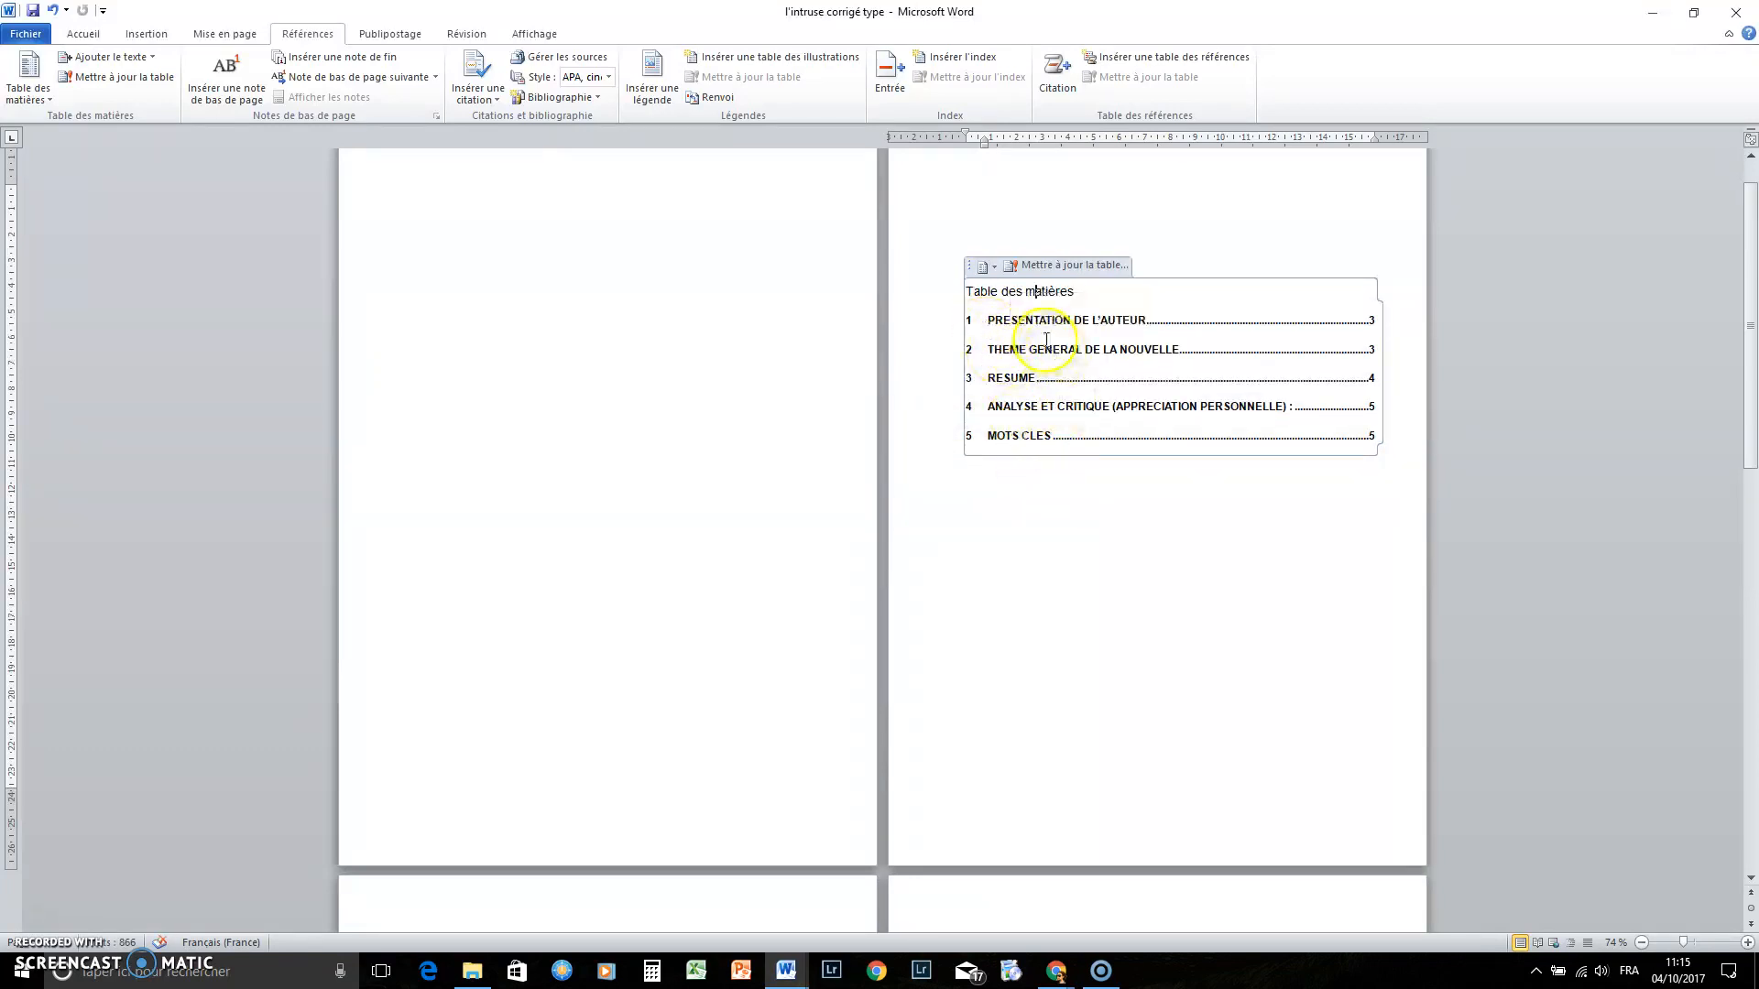
Add blank lines after the author section, pushing 'Thème général de la nouvelle' onto the next page
scroll(1060, 381, down, 2)
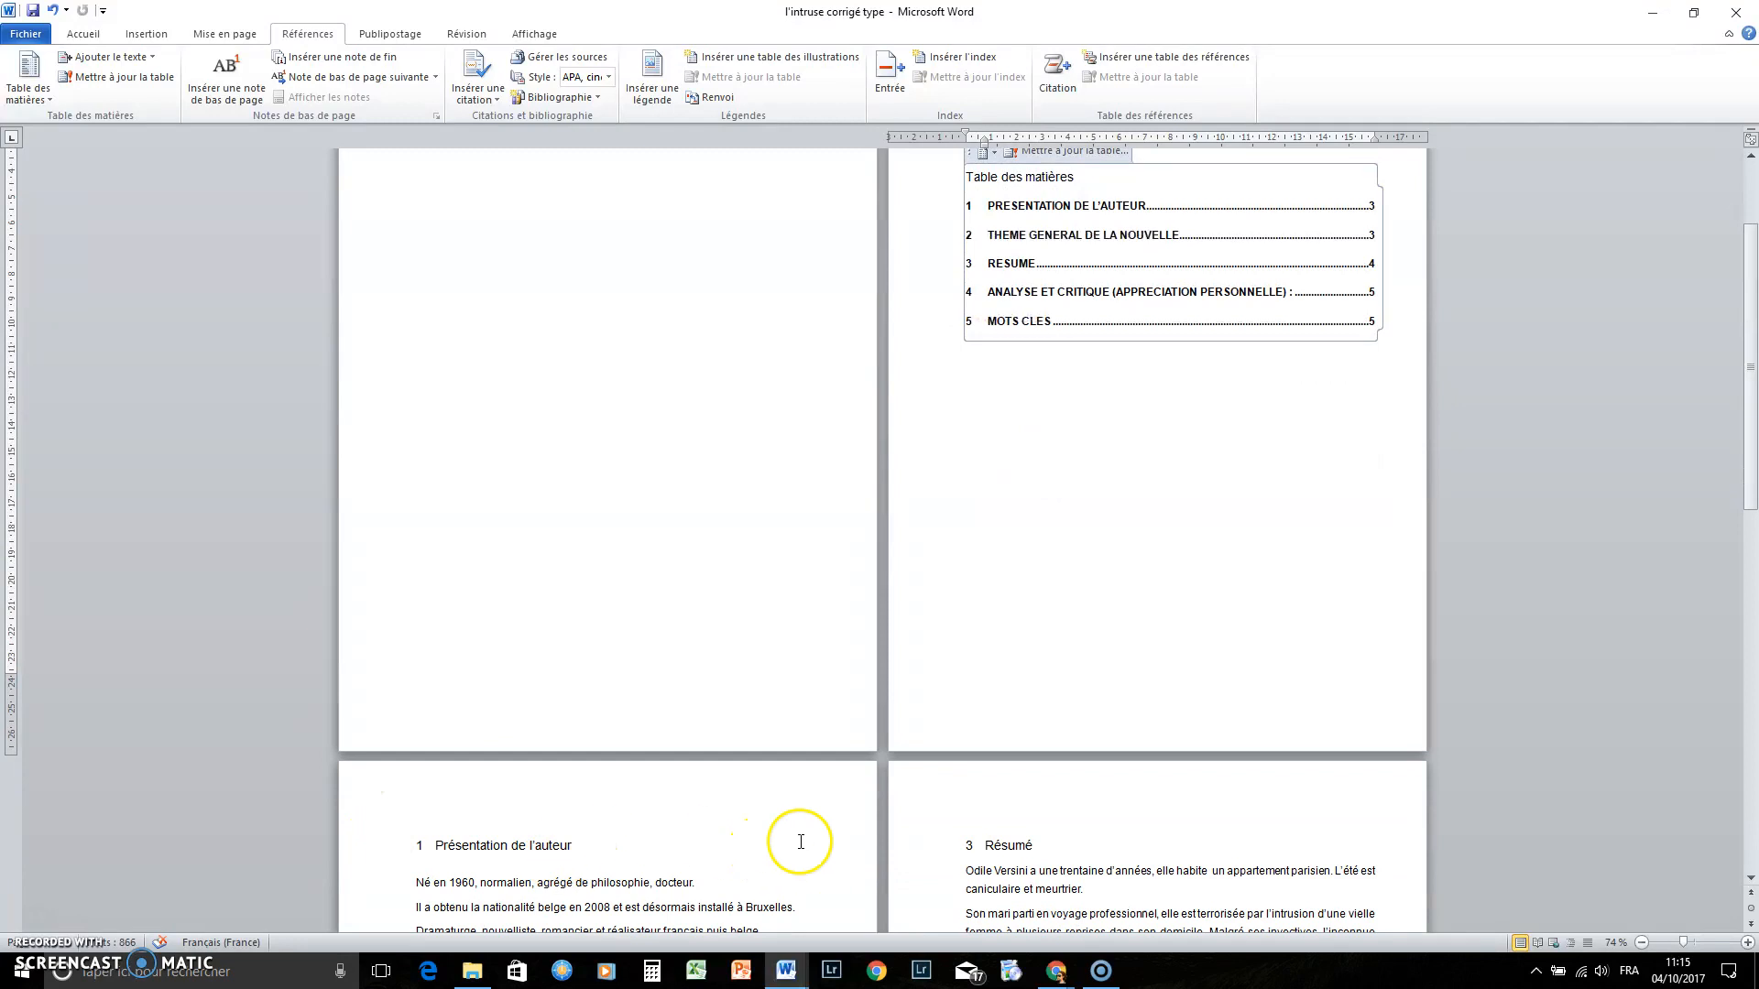
scroll(1143, 530, up, 2)
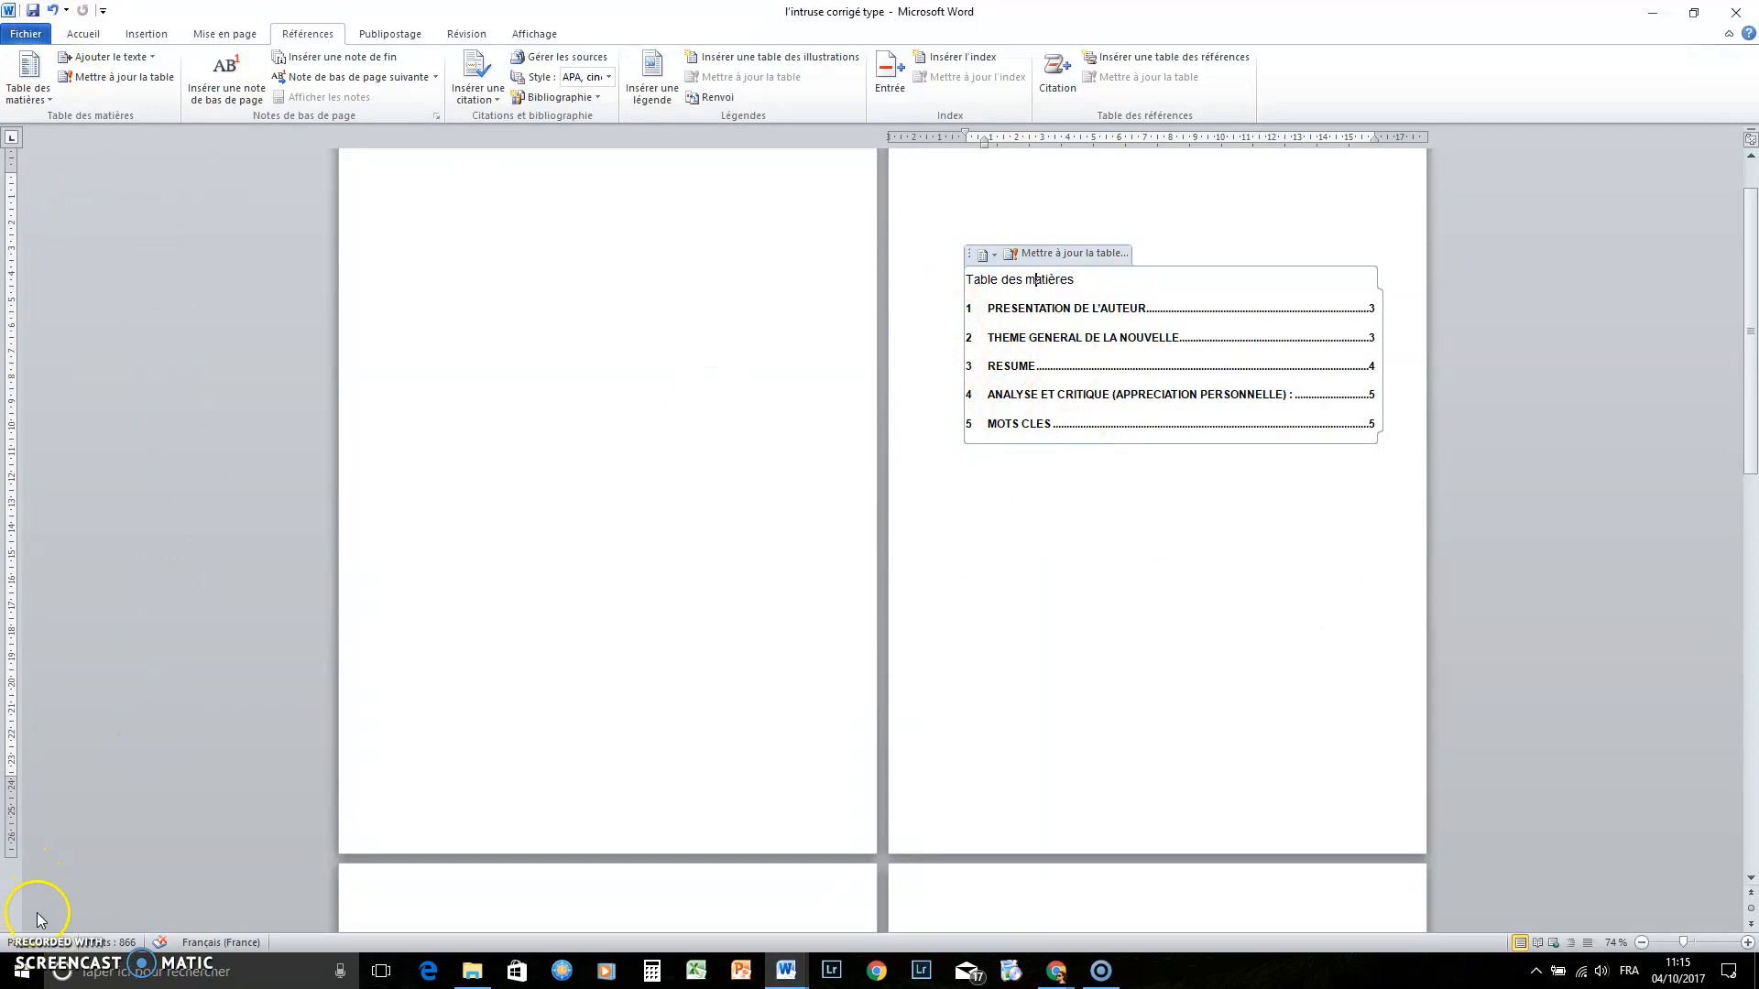
click(1191, 563)
scroll(1185, 568, down, 10)
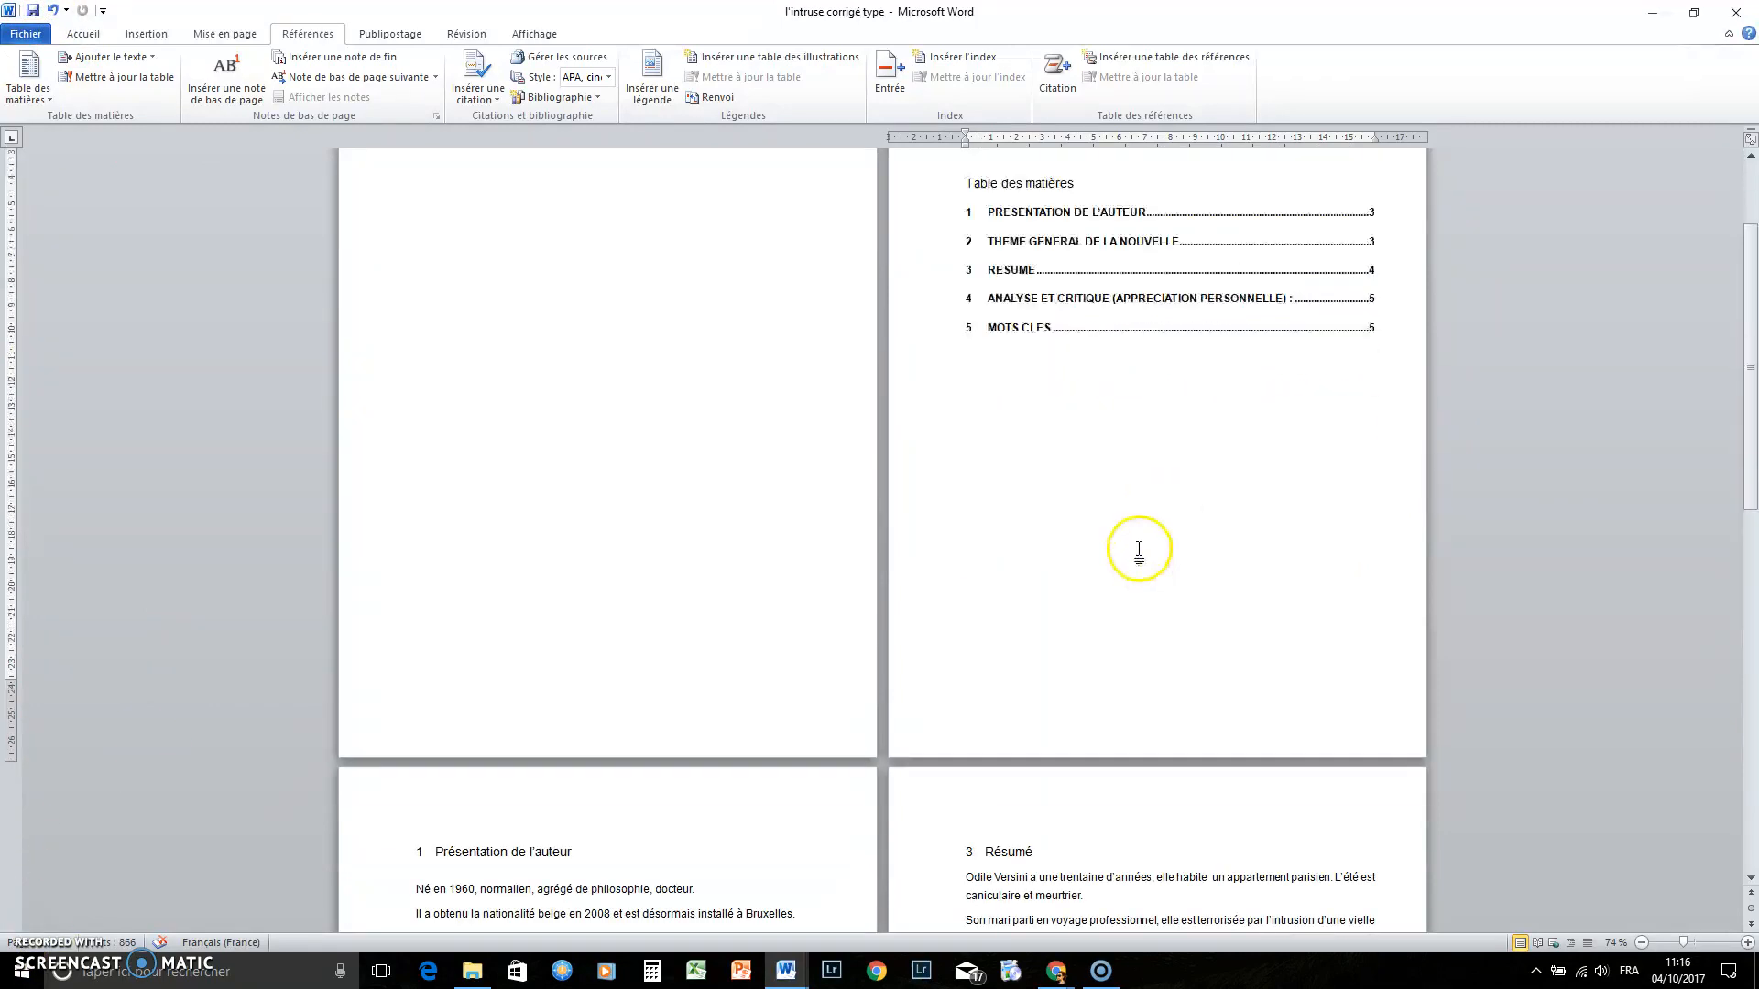
scroll(1146, 609, down, 8)
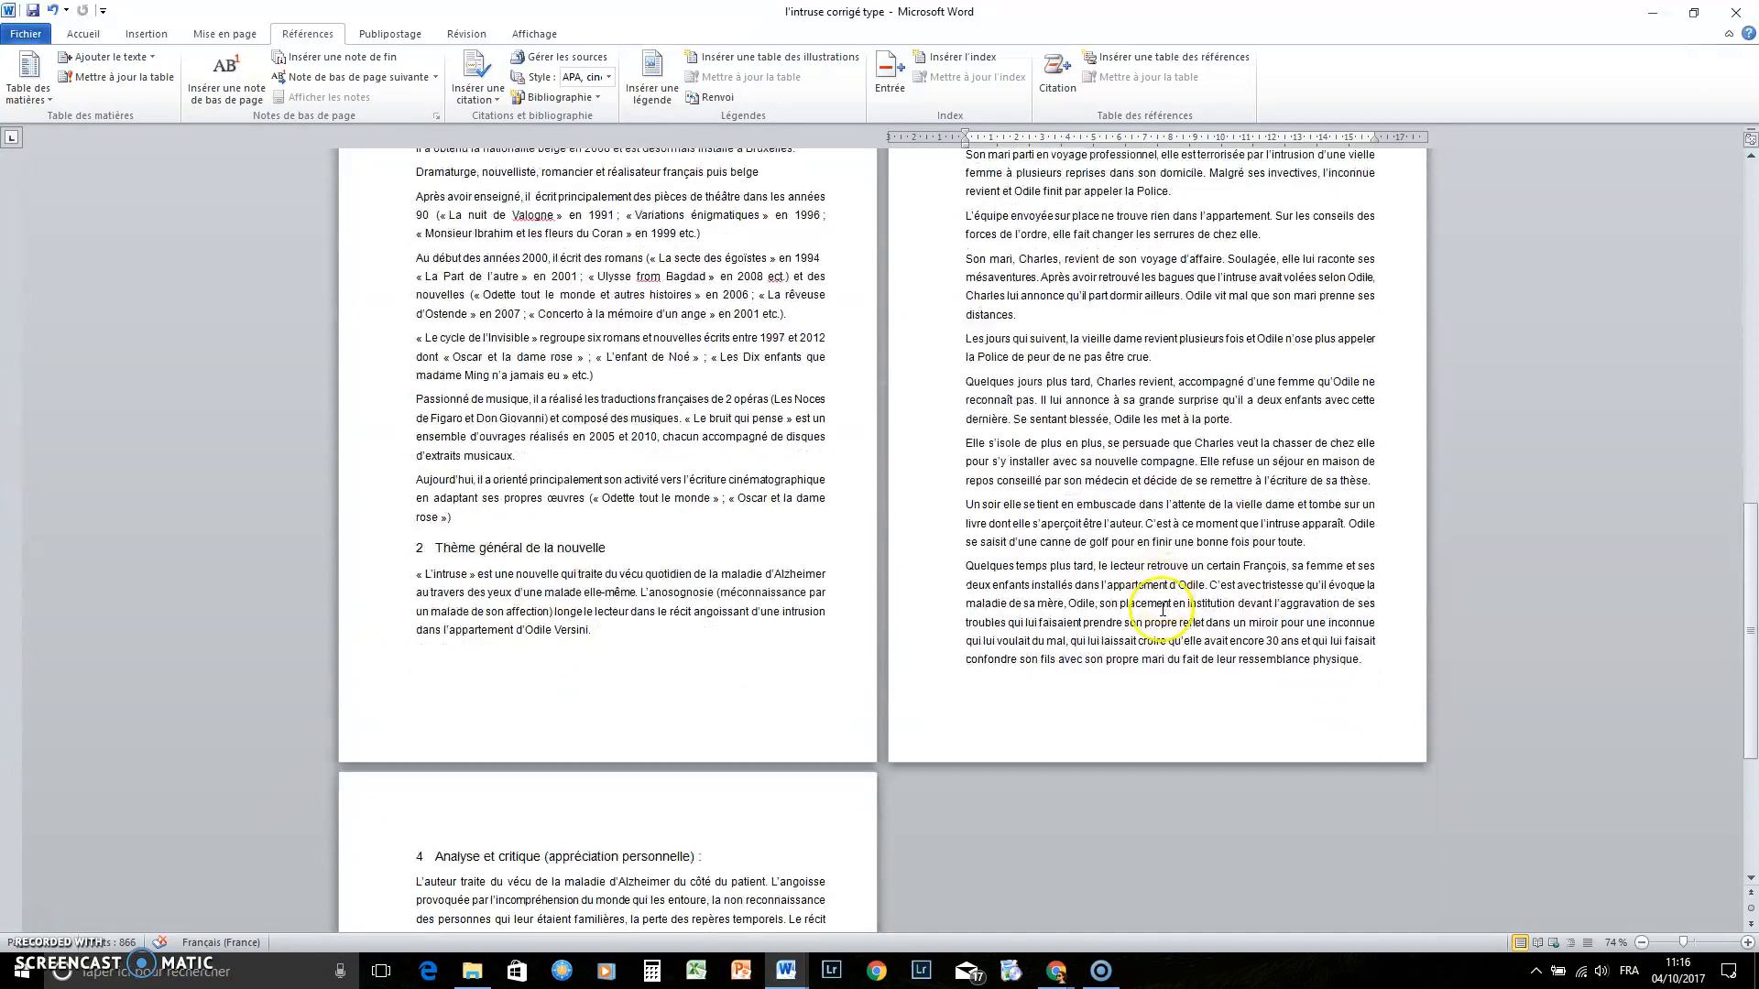
scroll(1178, 461, down, 8)
scroll(1178, 449, up, 6)
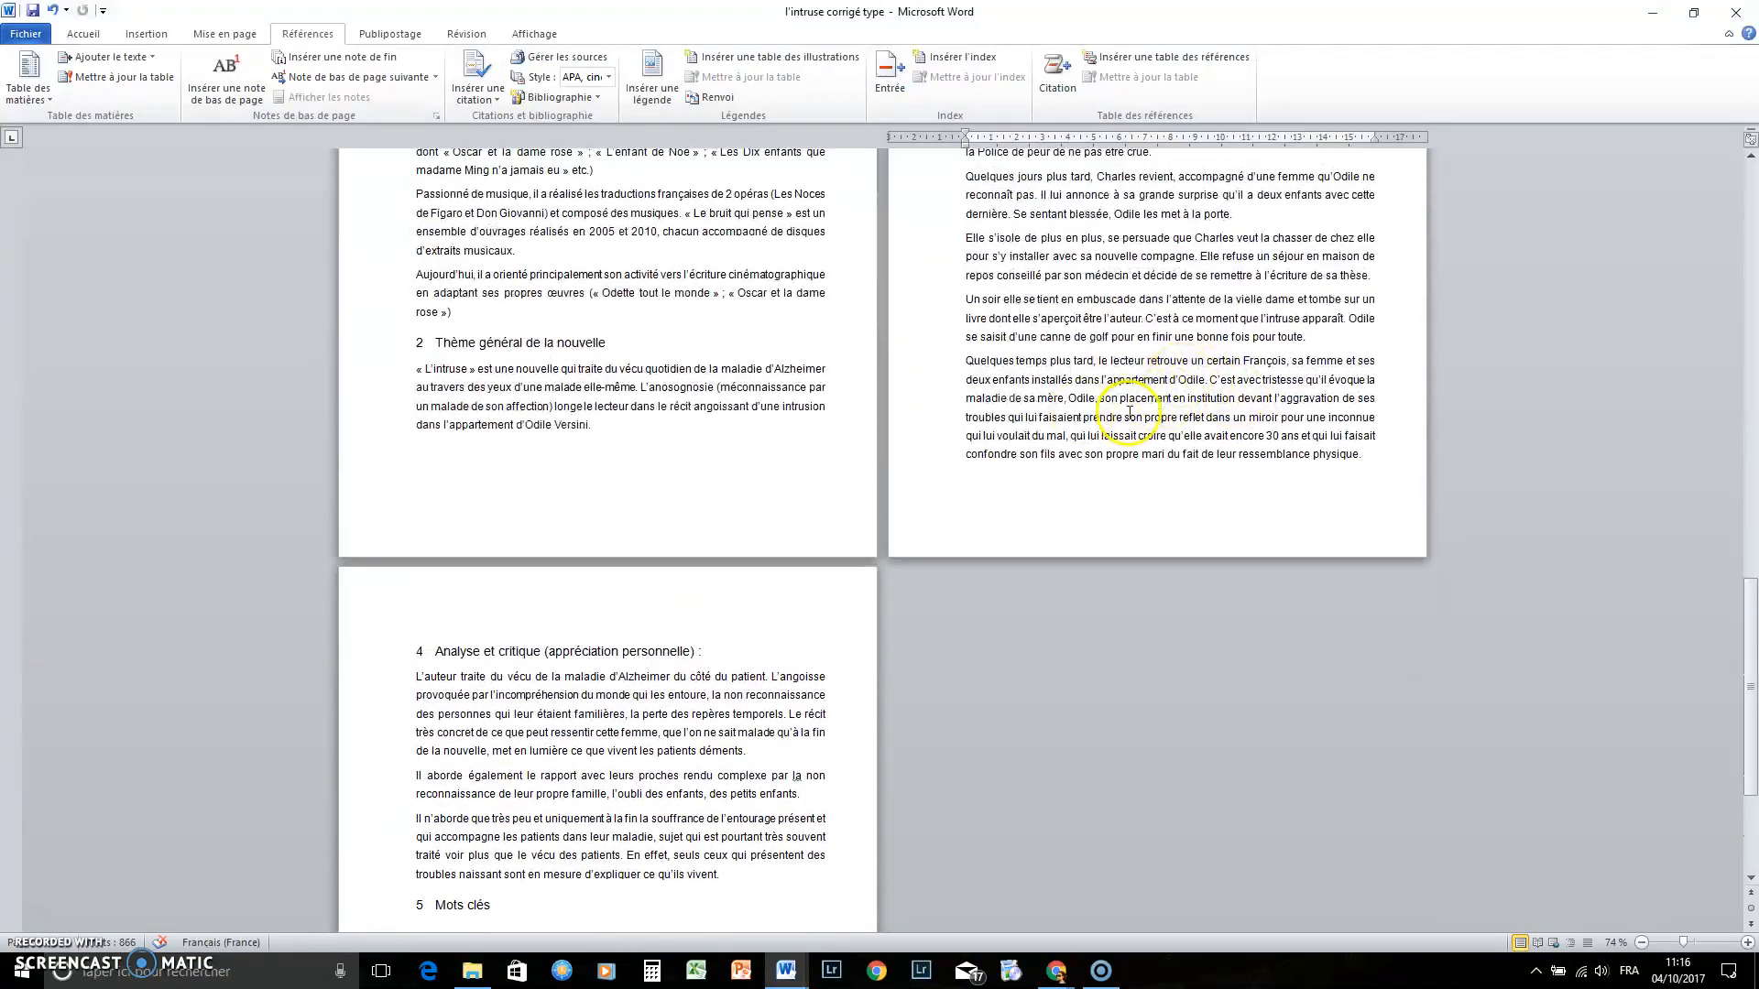
click(482, 320)
key(Return)
key(Return)
key(Return)
key(Return)
key(Return)
key(Return)
key(Return)
key(Return)
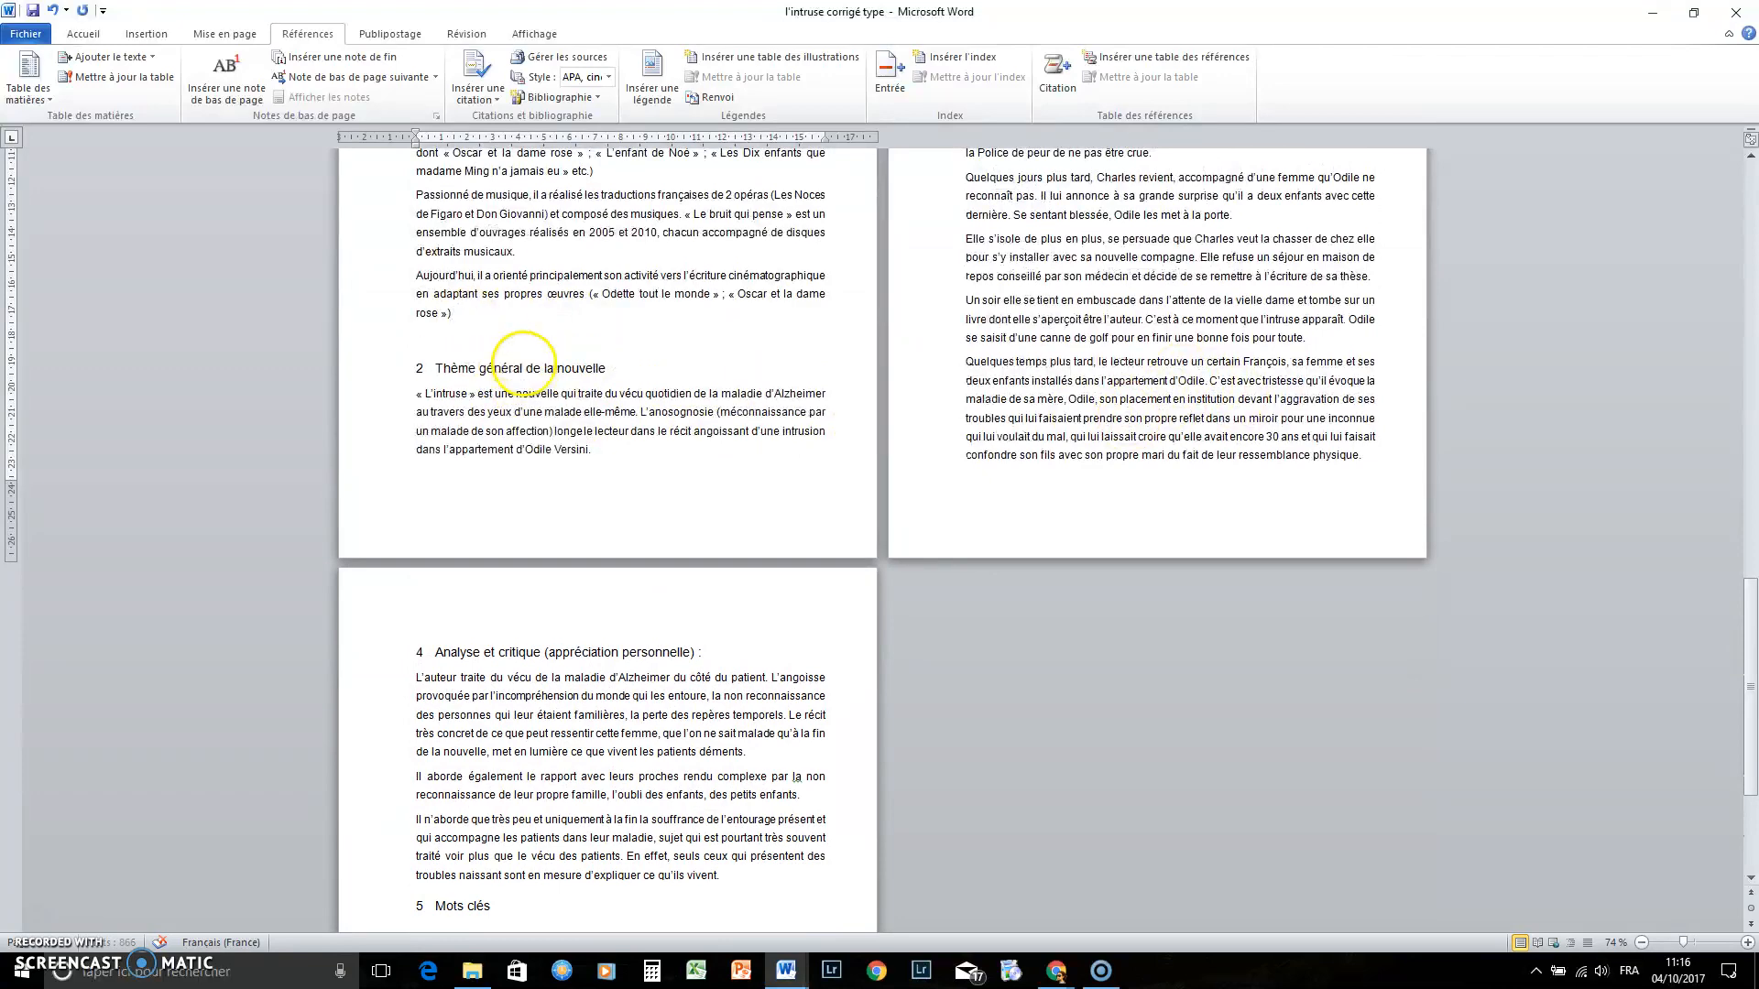
scroll(1008, 458, up, 5)
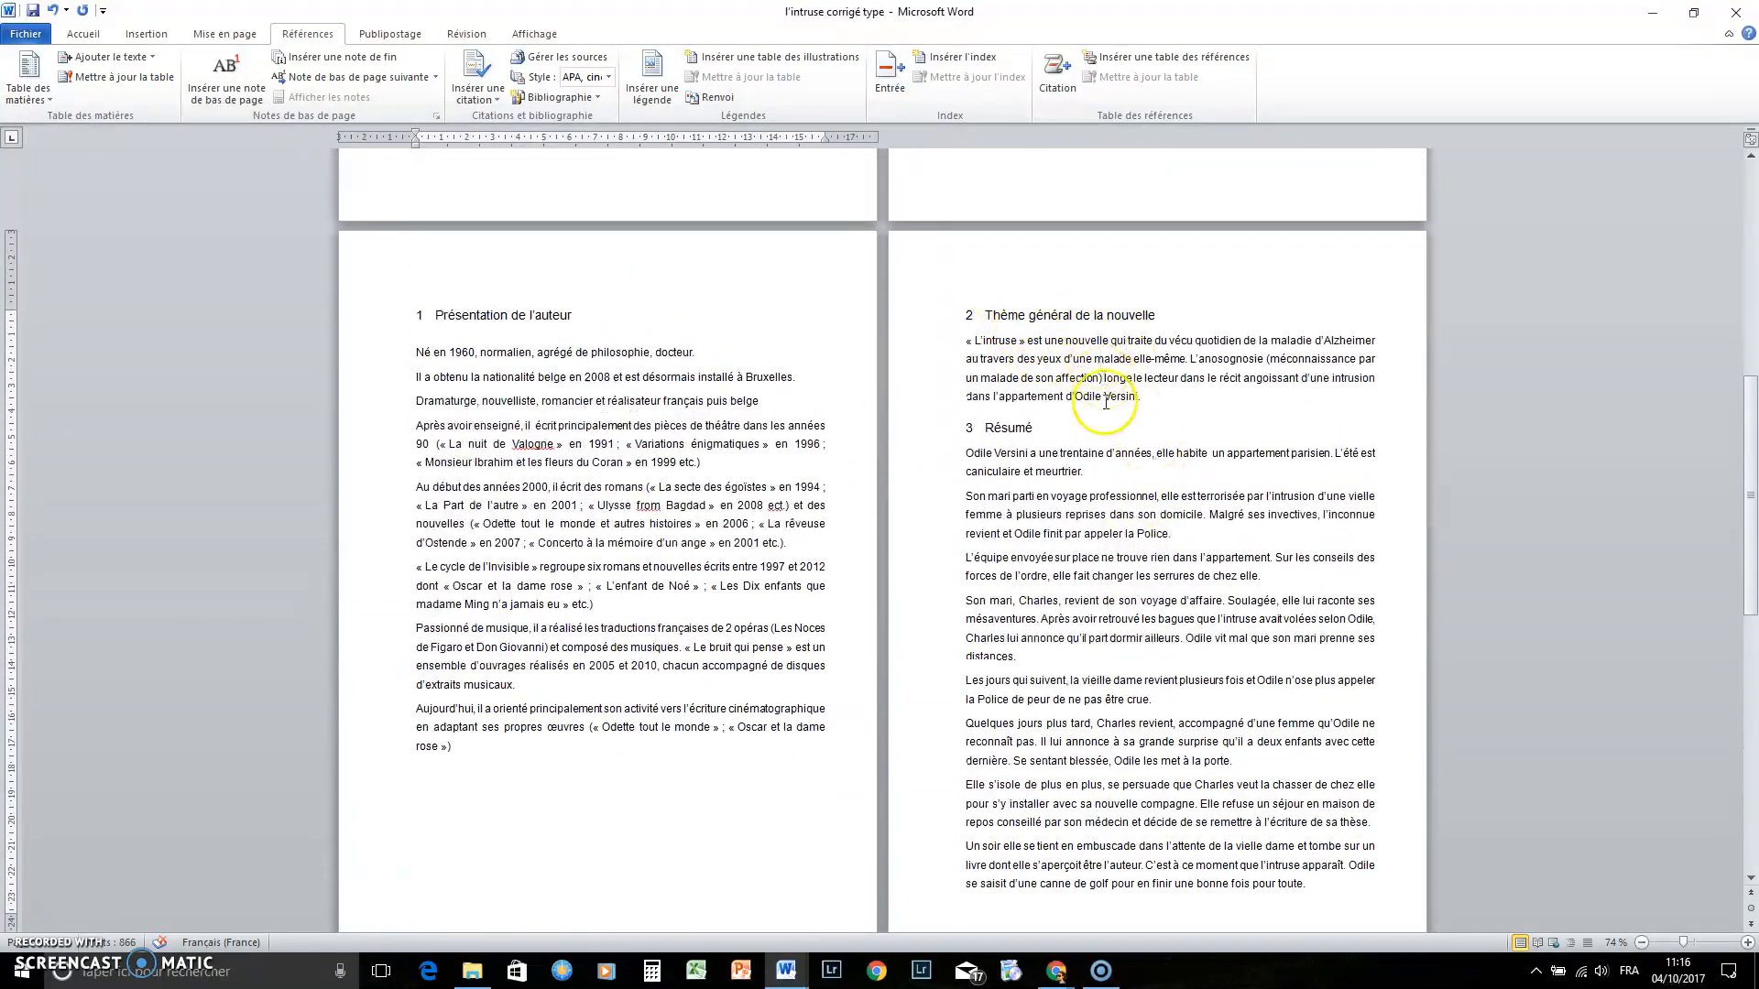
scroll(1013, 361, up, 4)
scroll(1242, 344, up, 4)
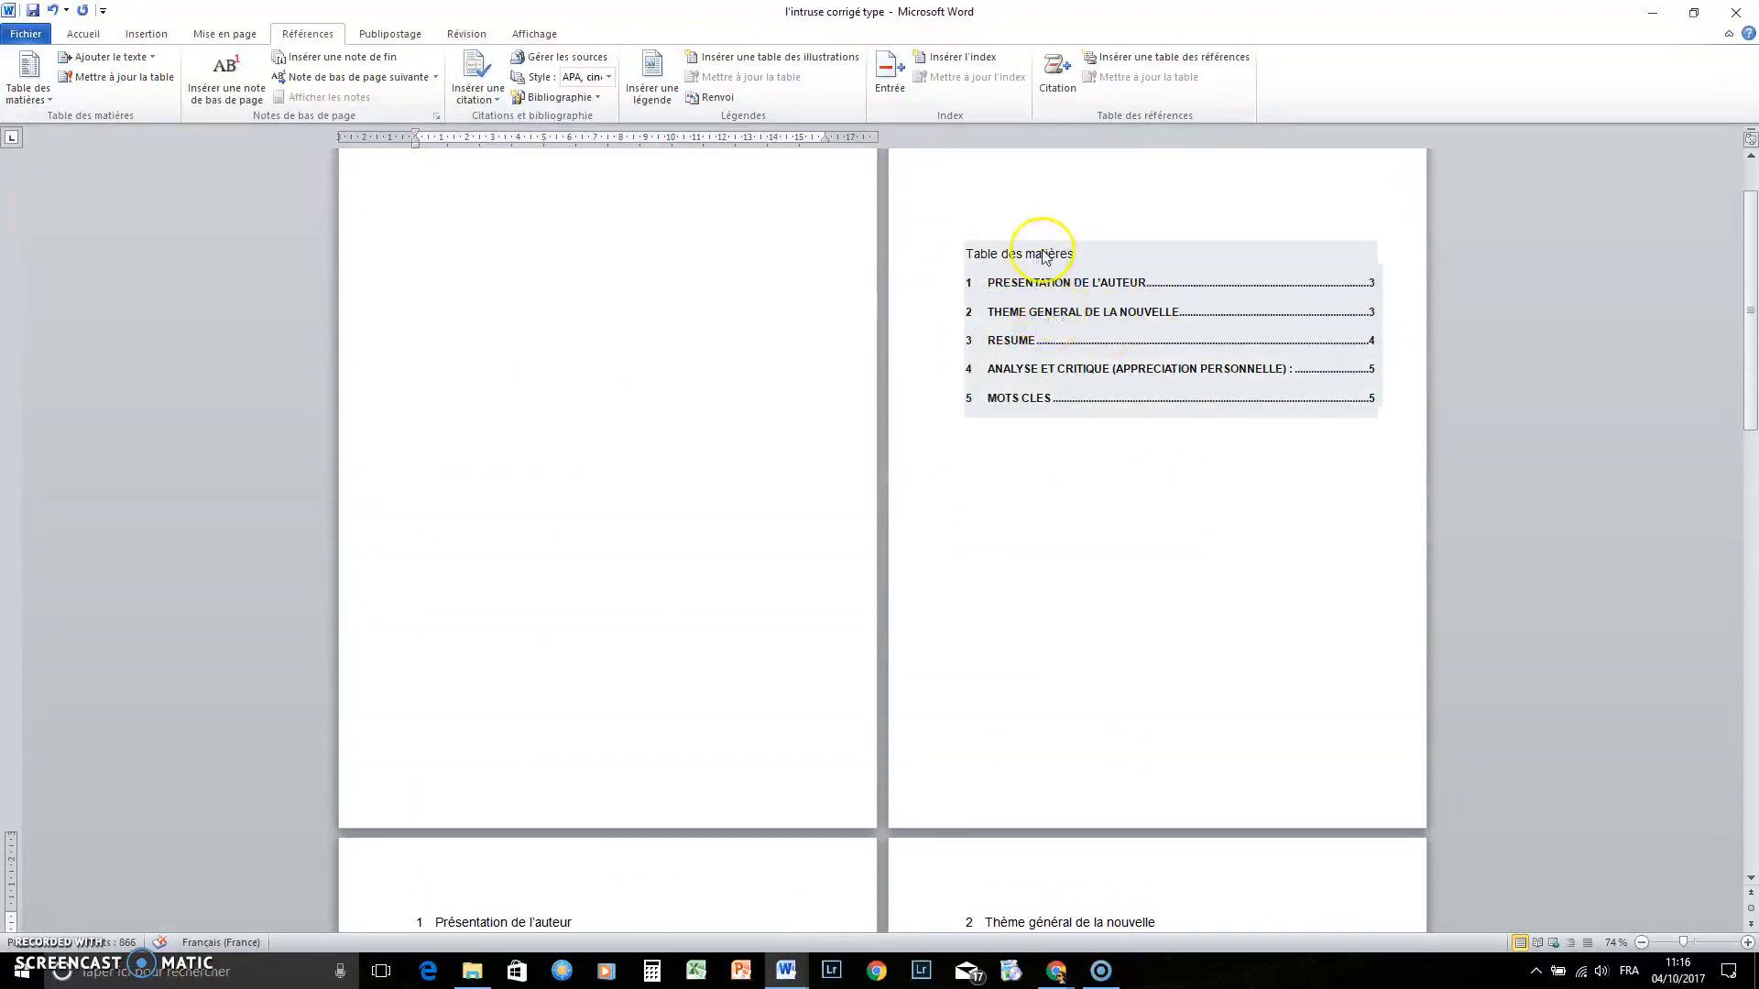
Update the entire table of contents to refresh its page numbers
click(1044, 255)
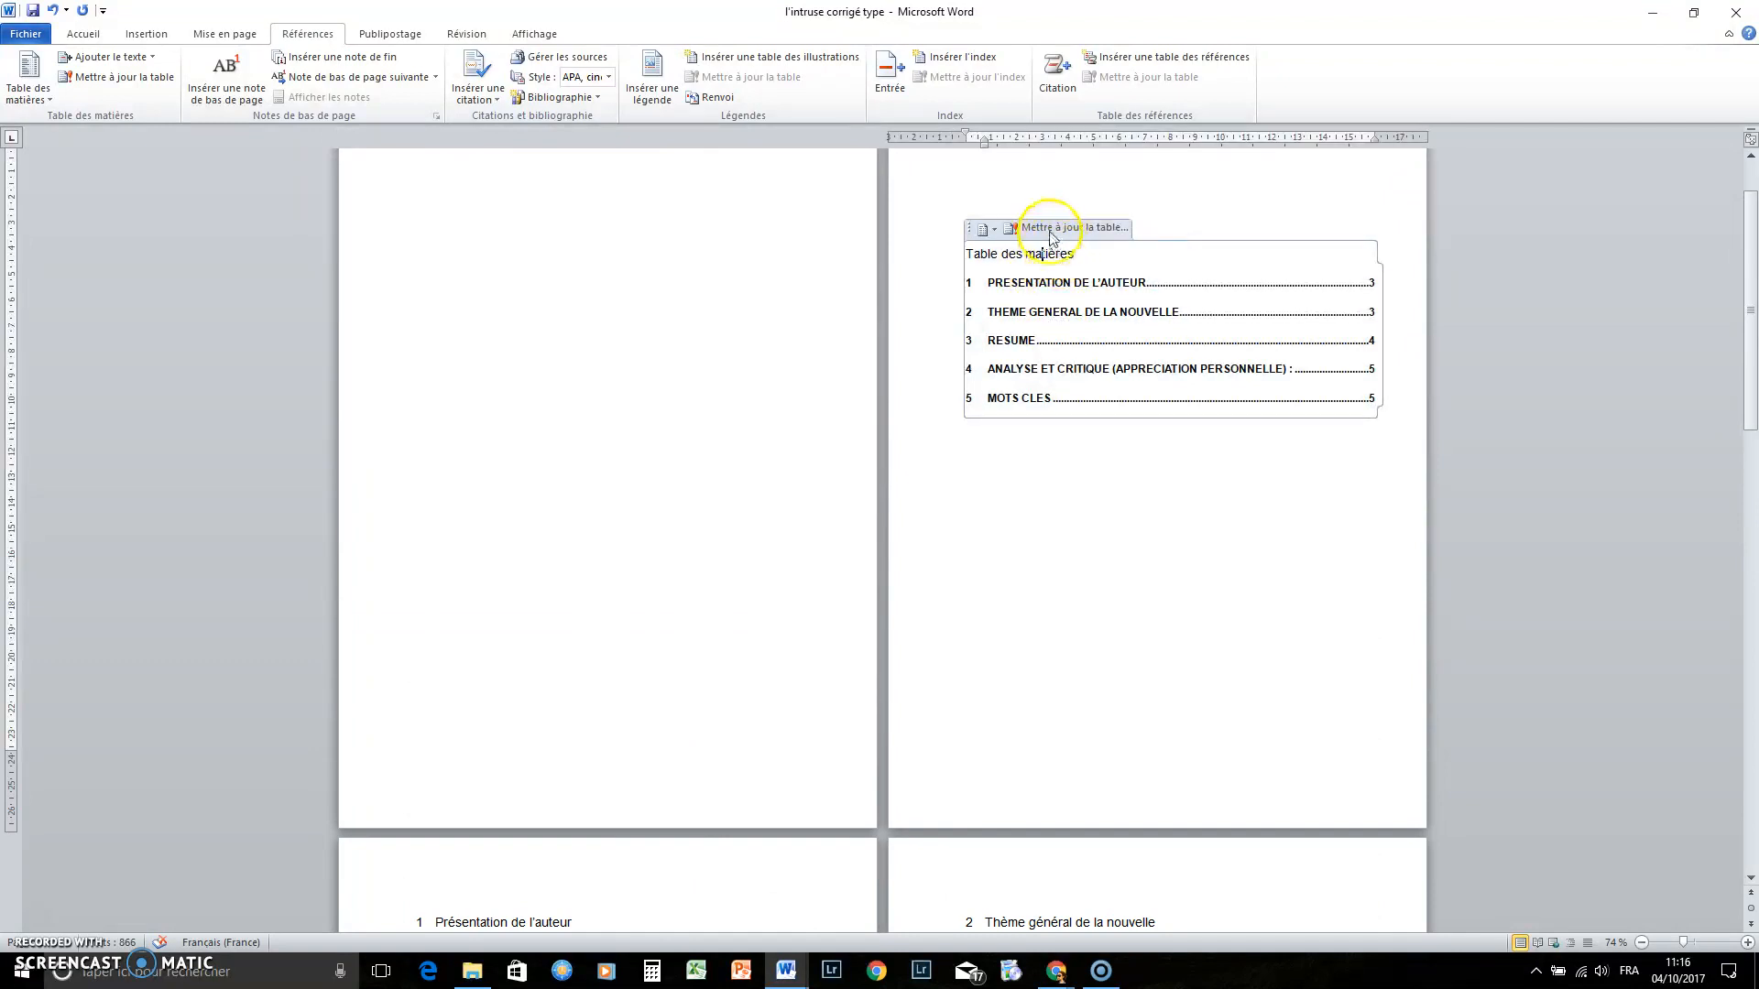
click(1051, 229)
click(774, 483)
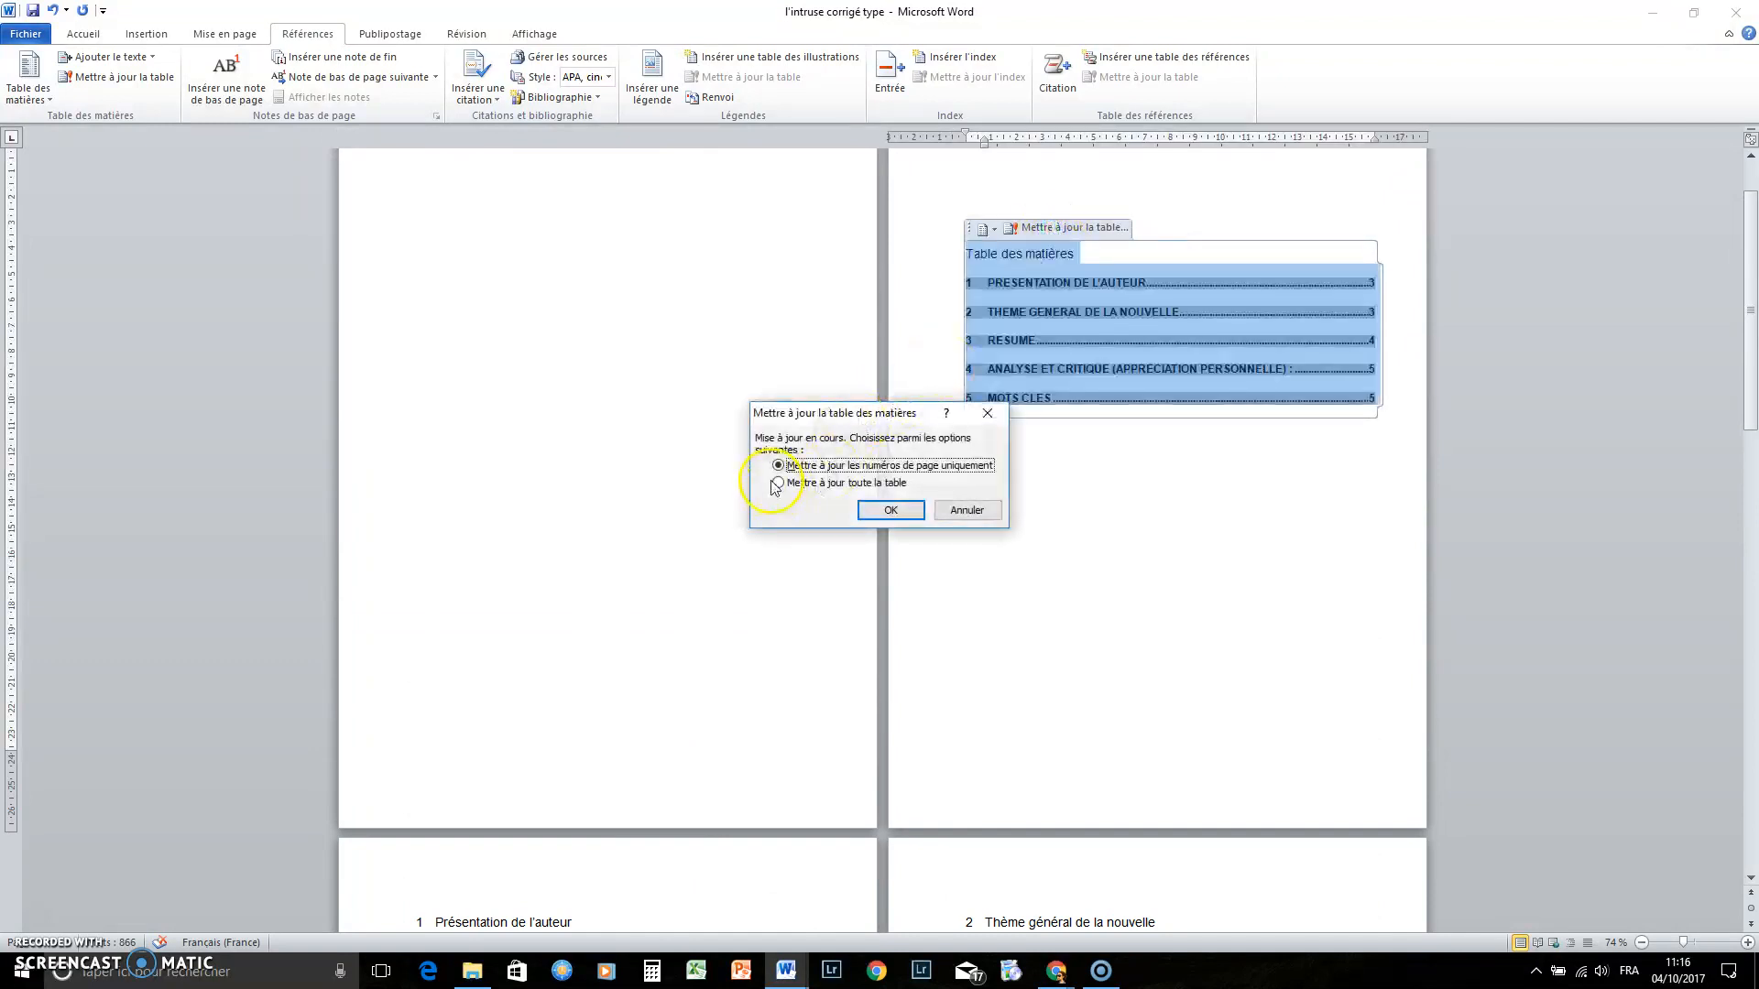
click(895, 511)
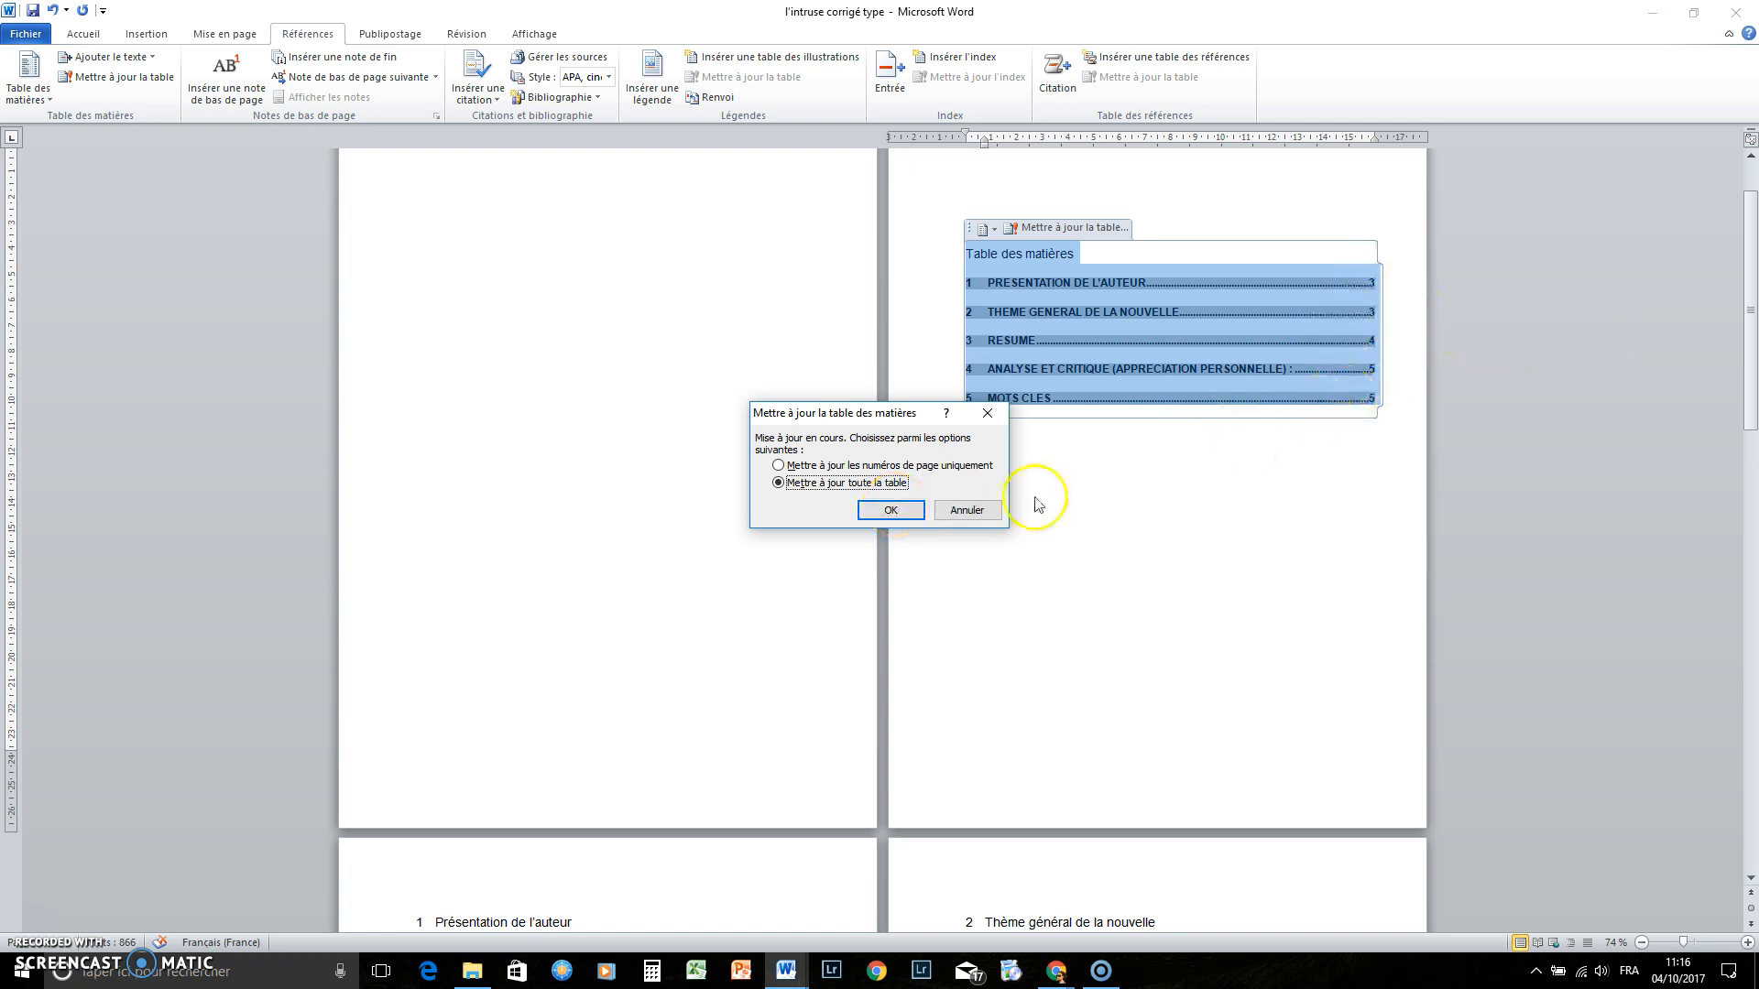
click(891, 511)
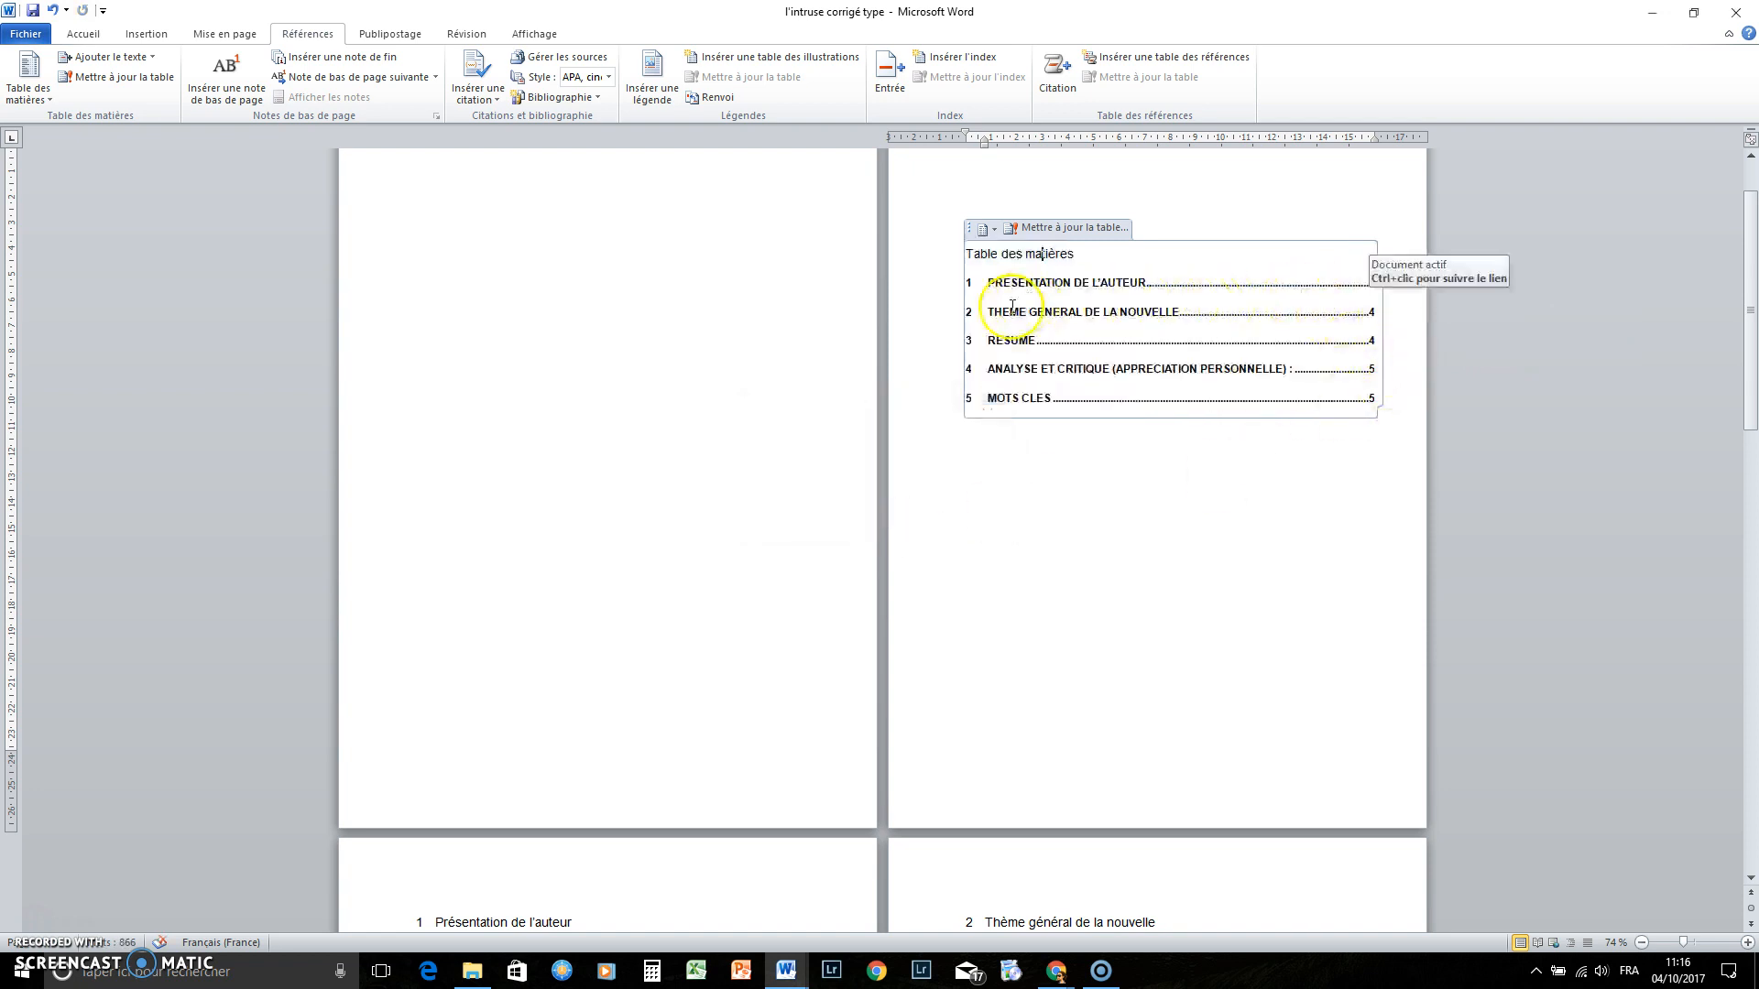
Run a second full table update so Thème général de la nouvelle shows page 4
click(1197, 601)
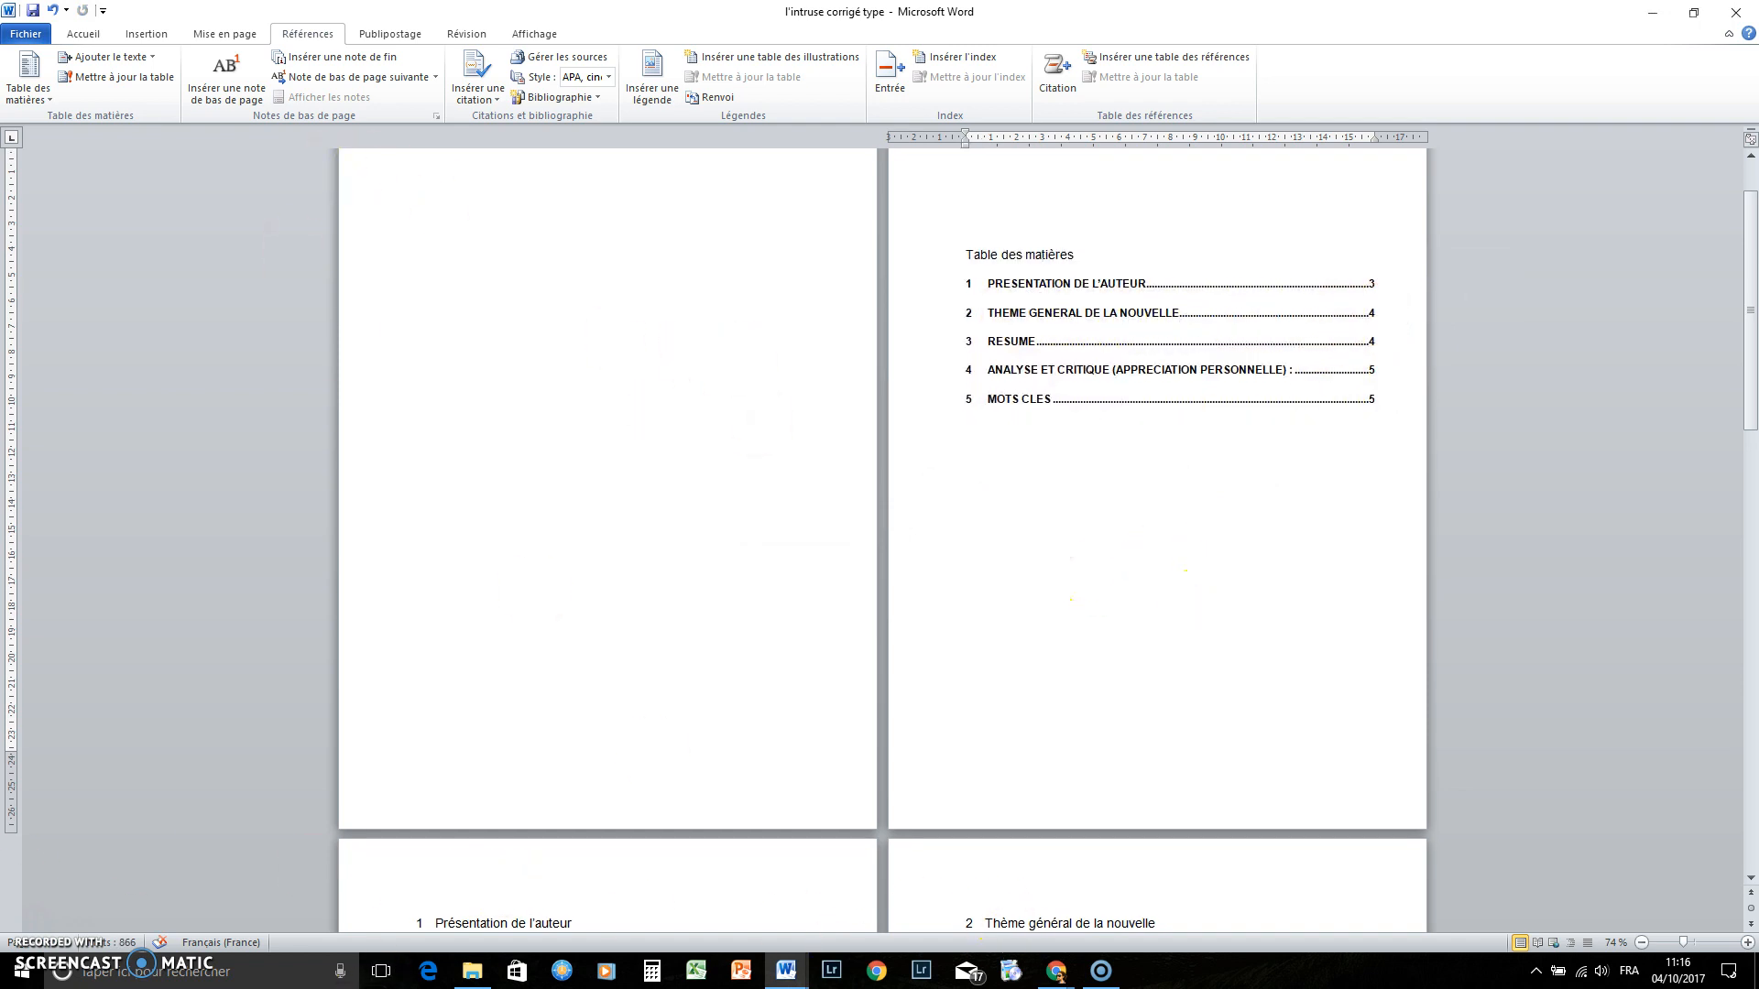
click(1111, 285)
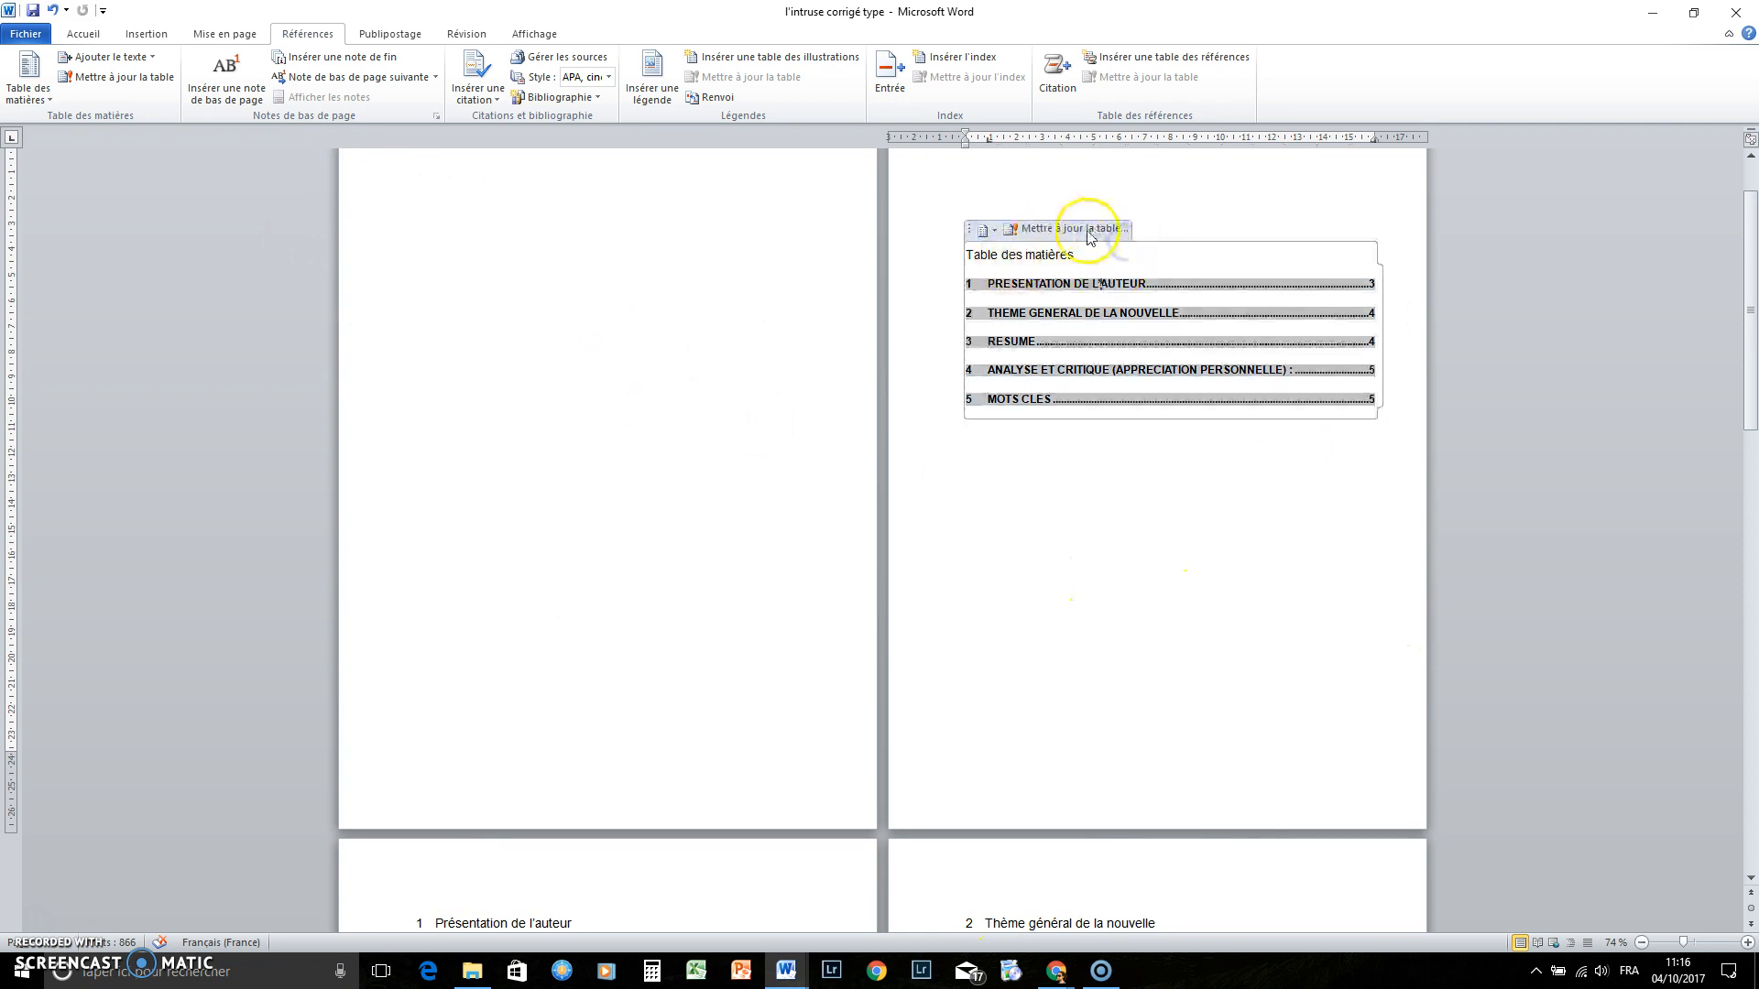
click(1088, 231)
click(778, 483)
click(889, 510)
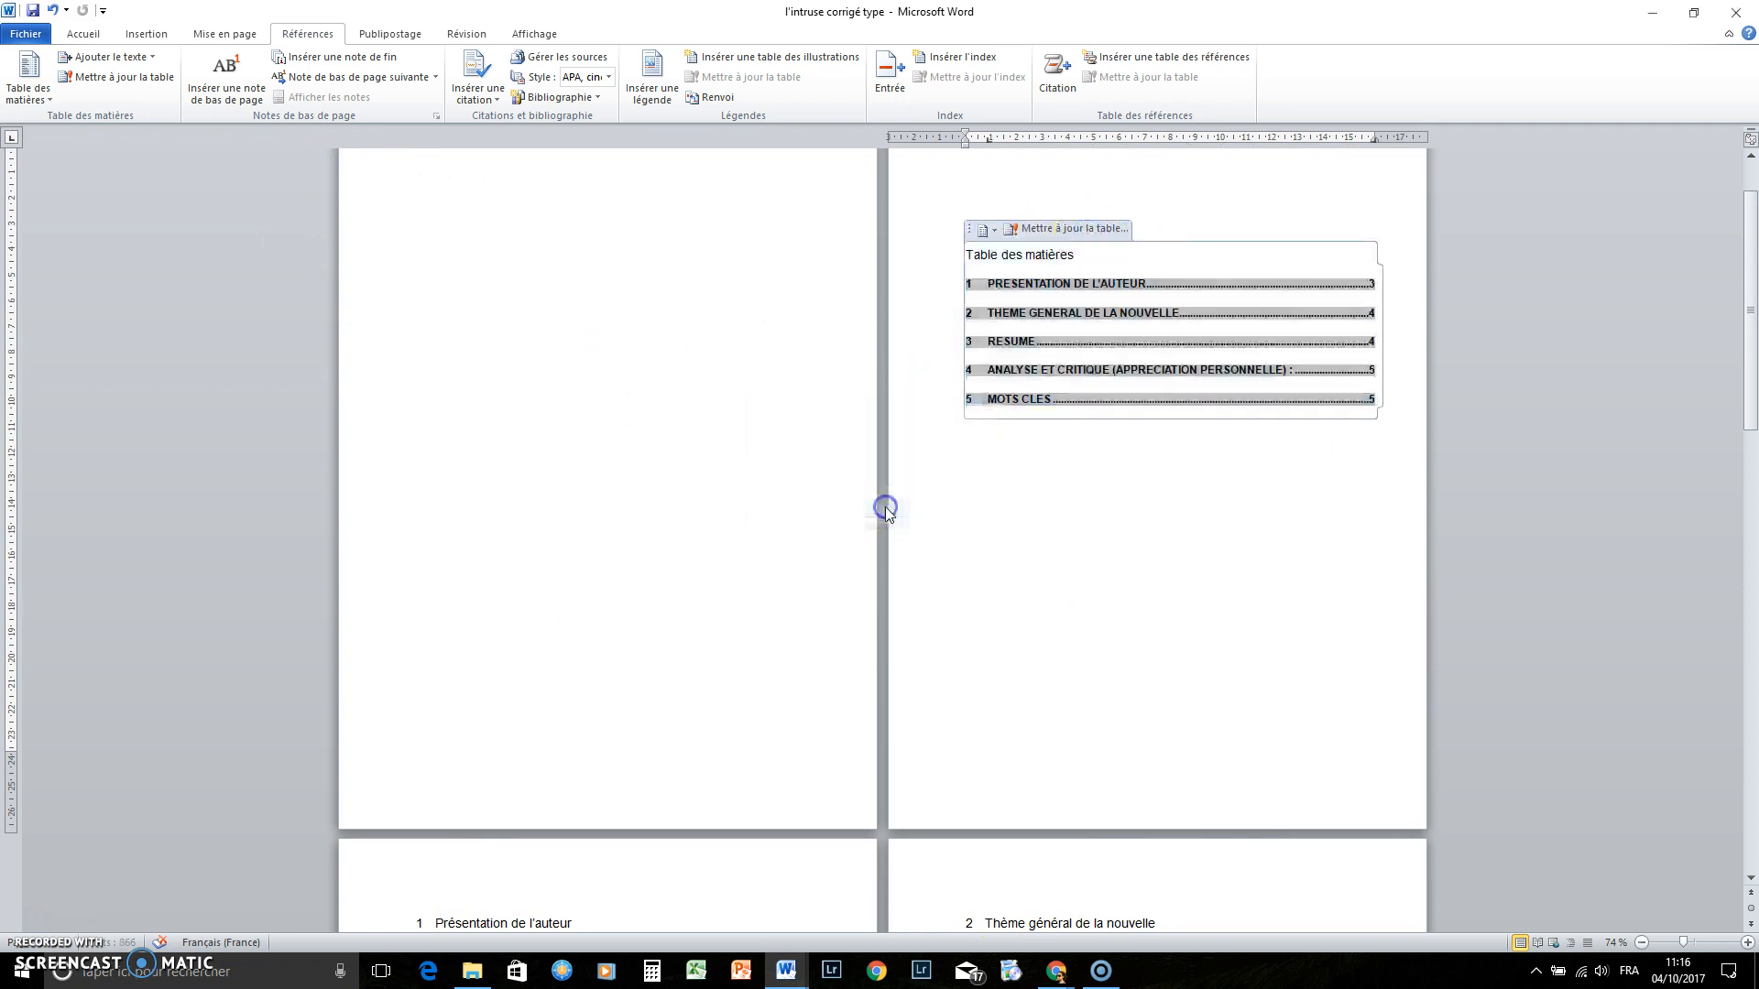
Follow the 'THEME GENERAL DE LA NOUVELLE' table of contents link to heading 2
click(1225, 544)
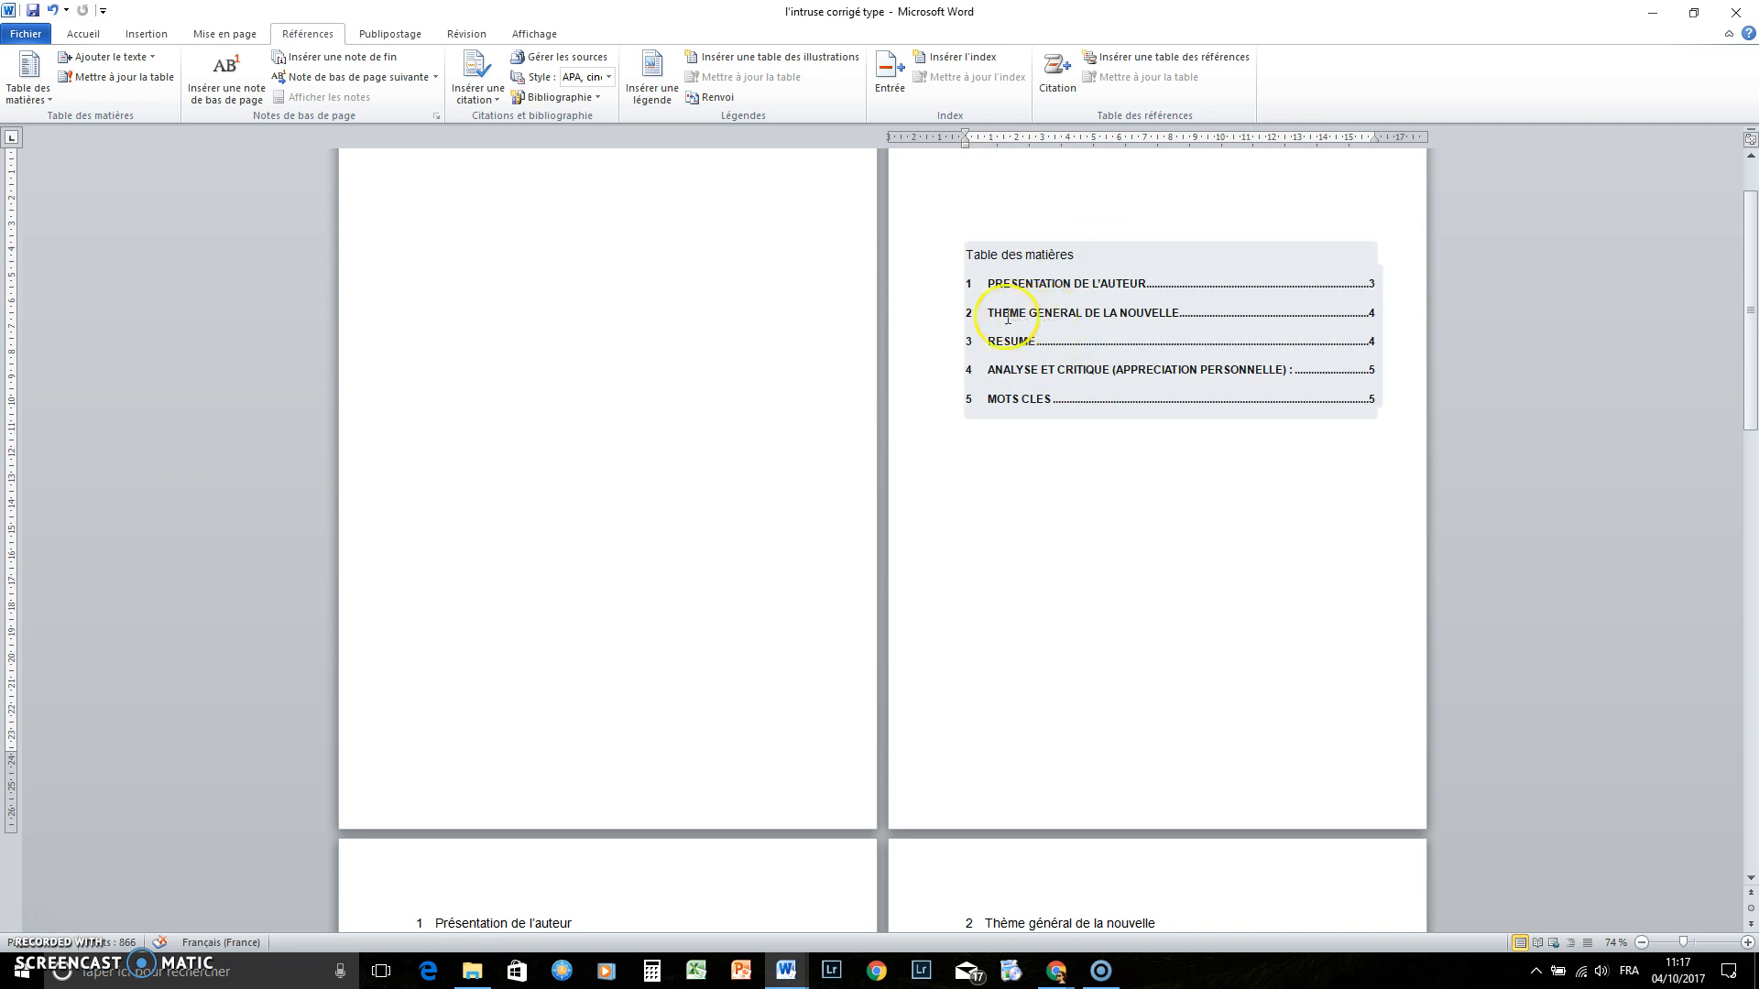
click(1117, 317)
double_click(1025, 315)
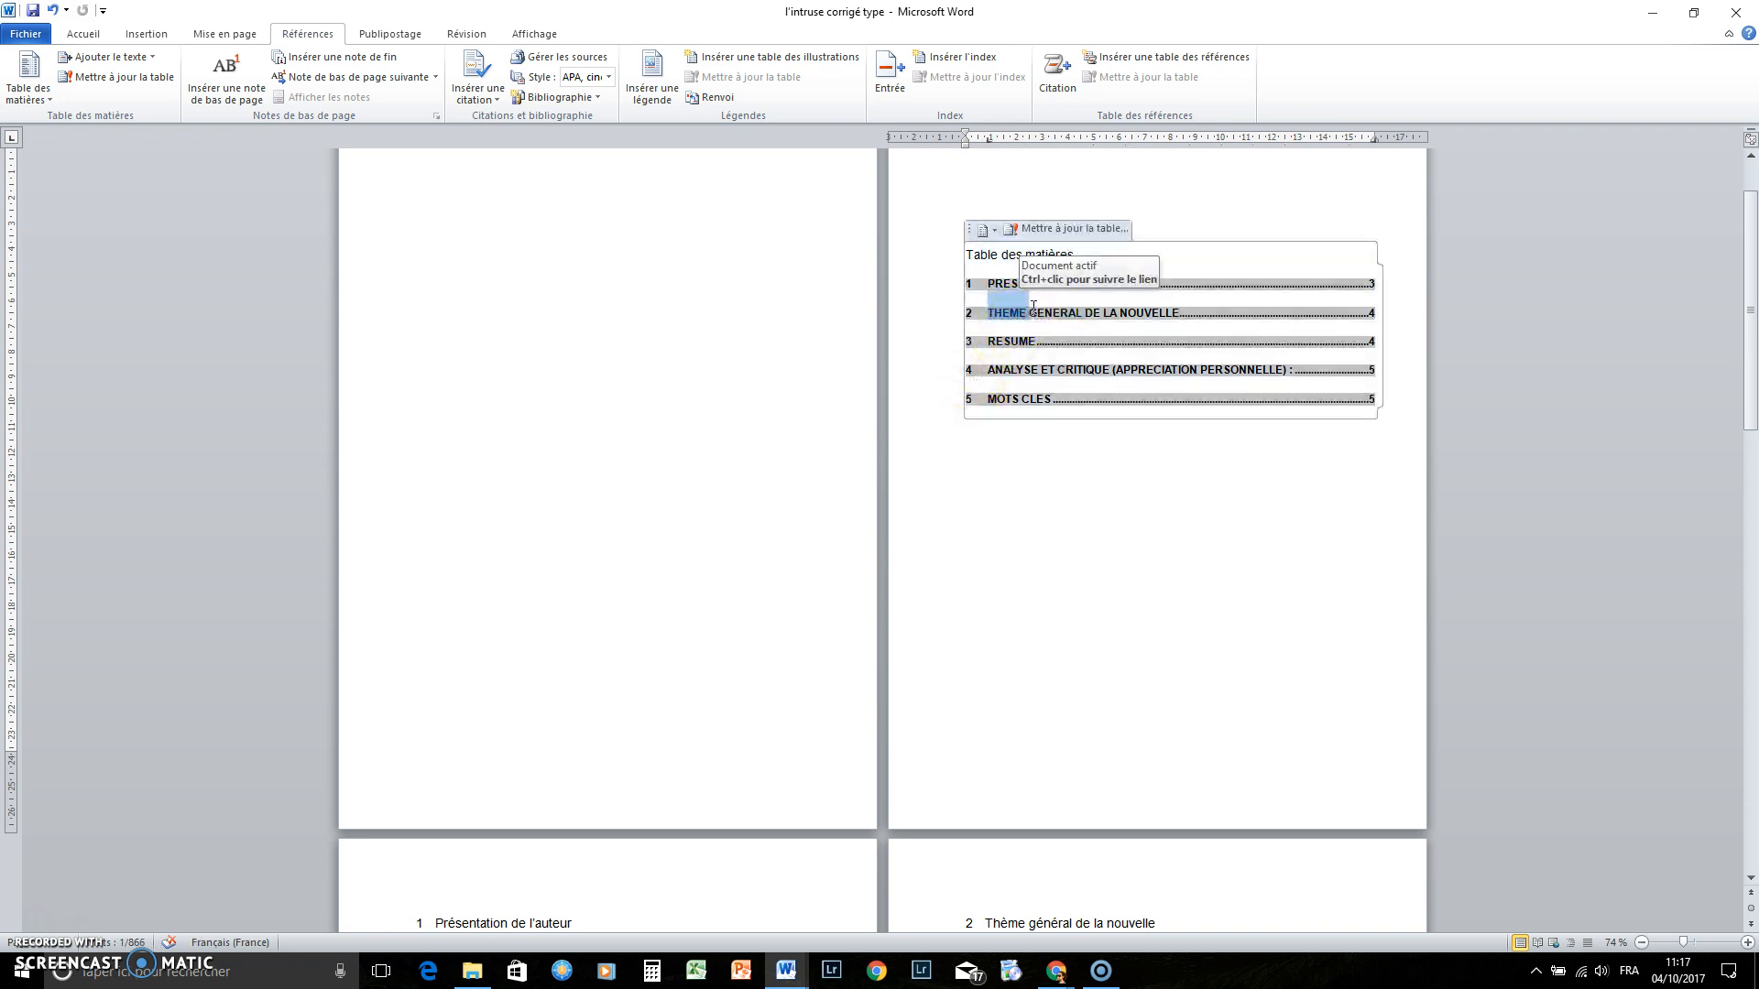
click(1032, 308)
double_click(1027, 311)
ctrl+click(1027, 314)
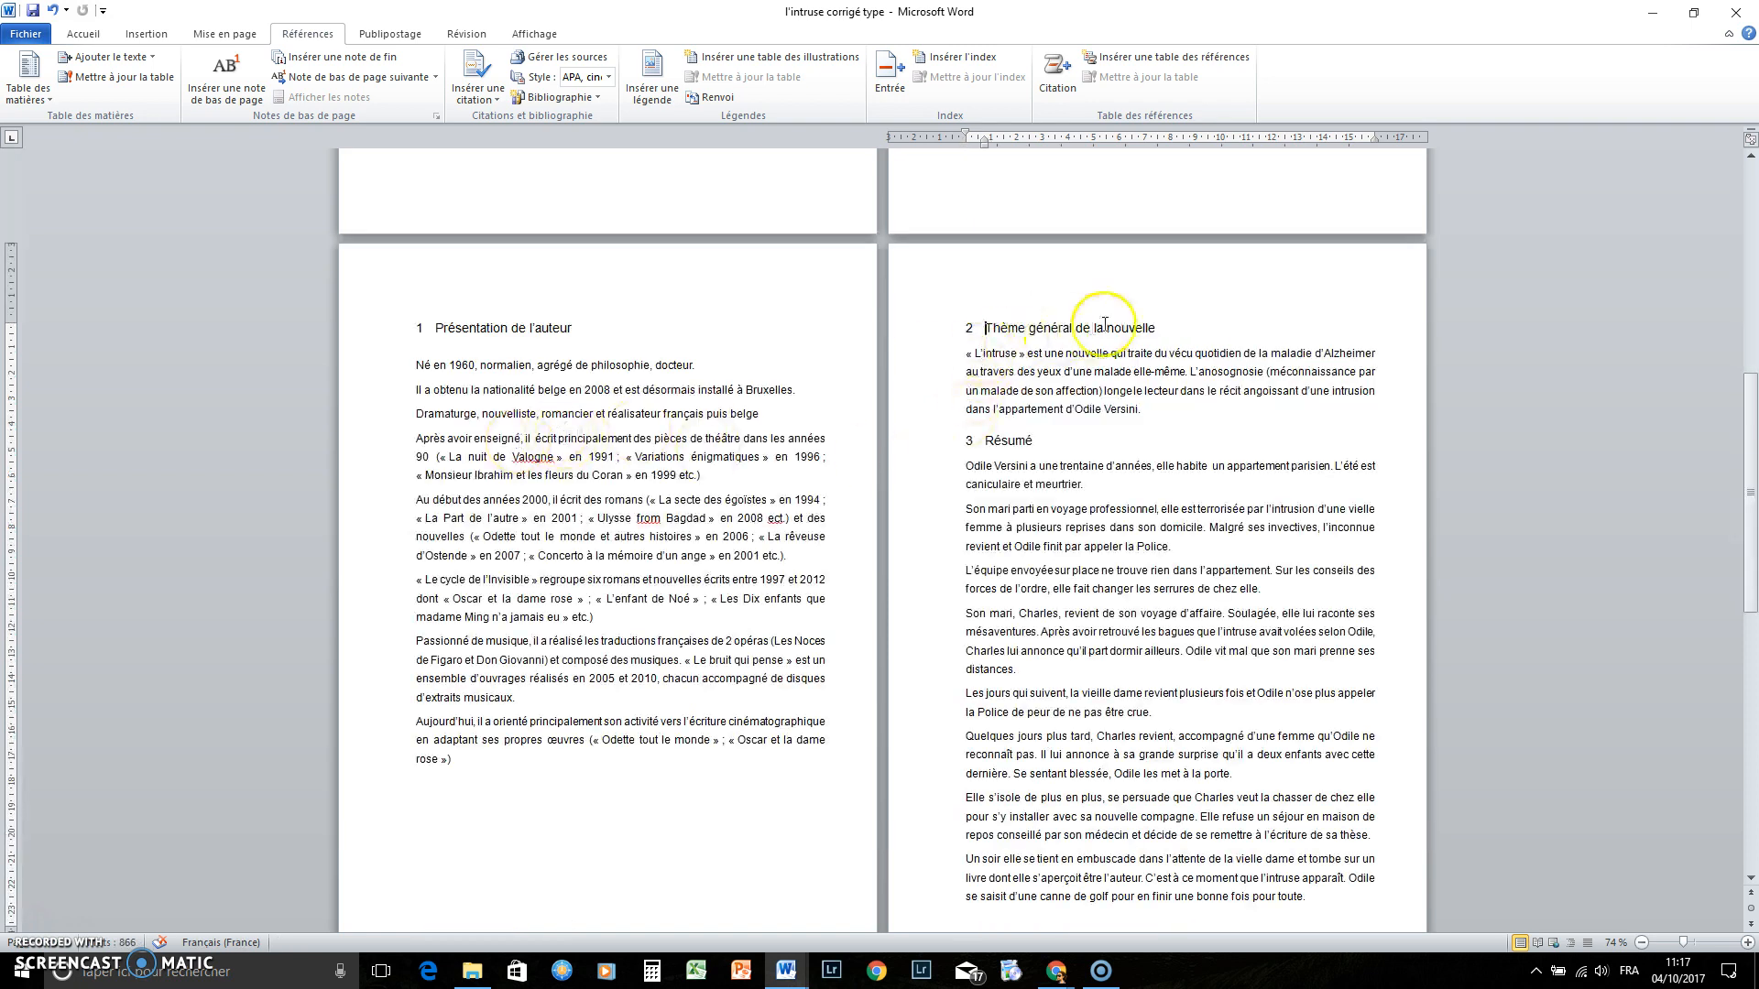